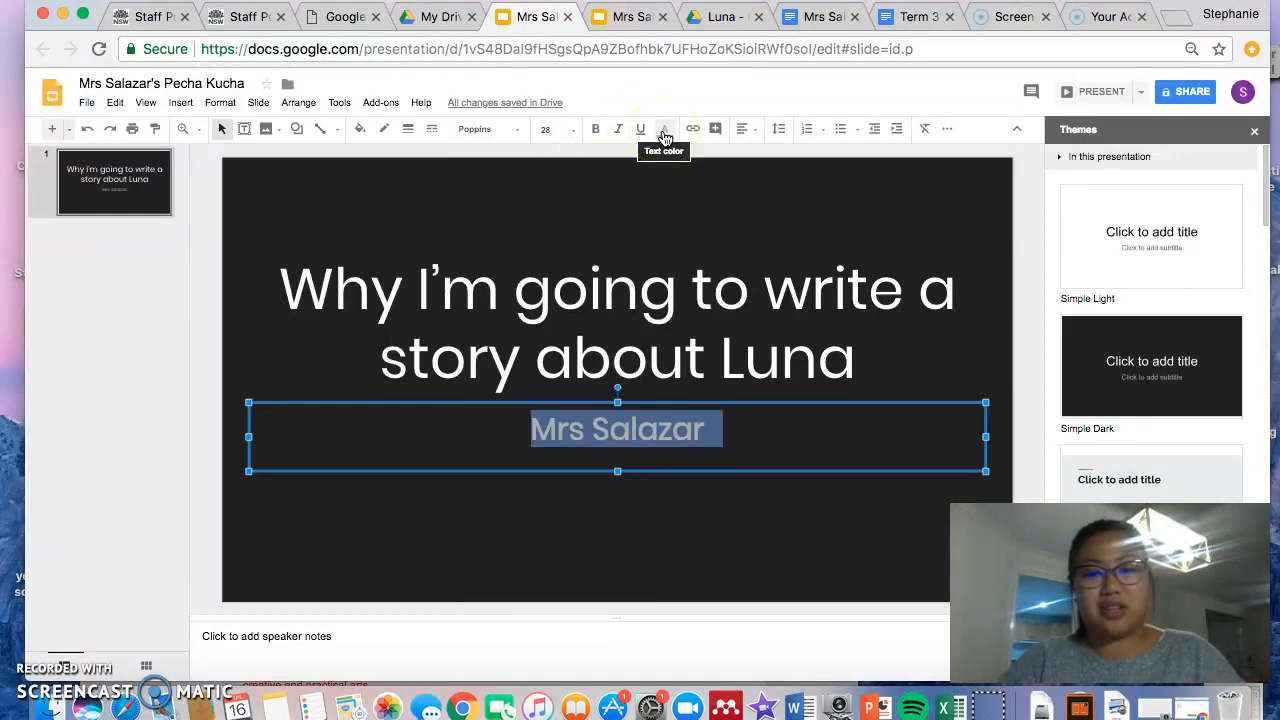
Change the text colour of the title slide's selected subtitle to blue
left_click(664, 136)
left_click(742, 160)
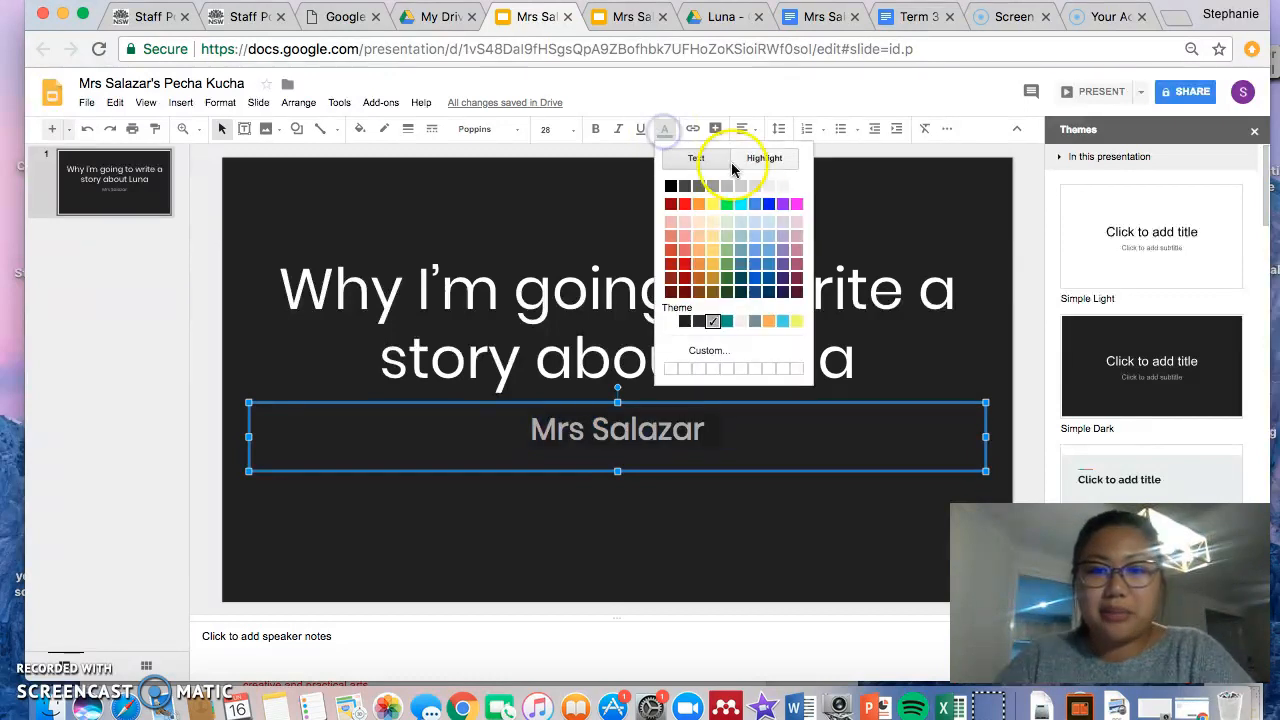
left_click(754, 206)
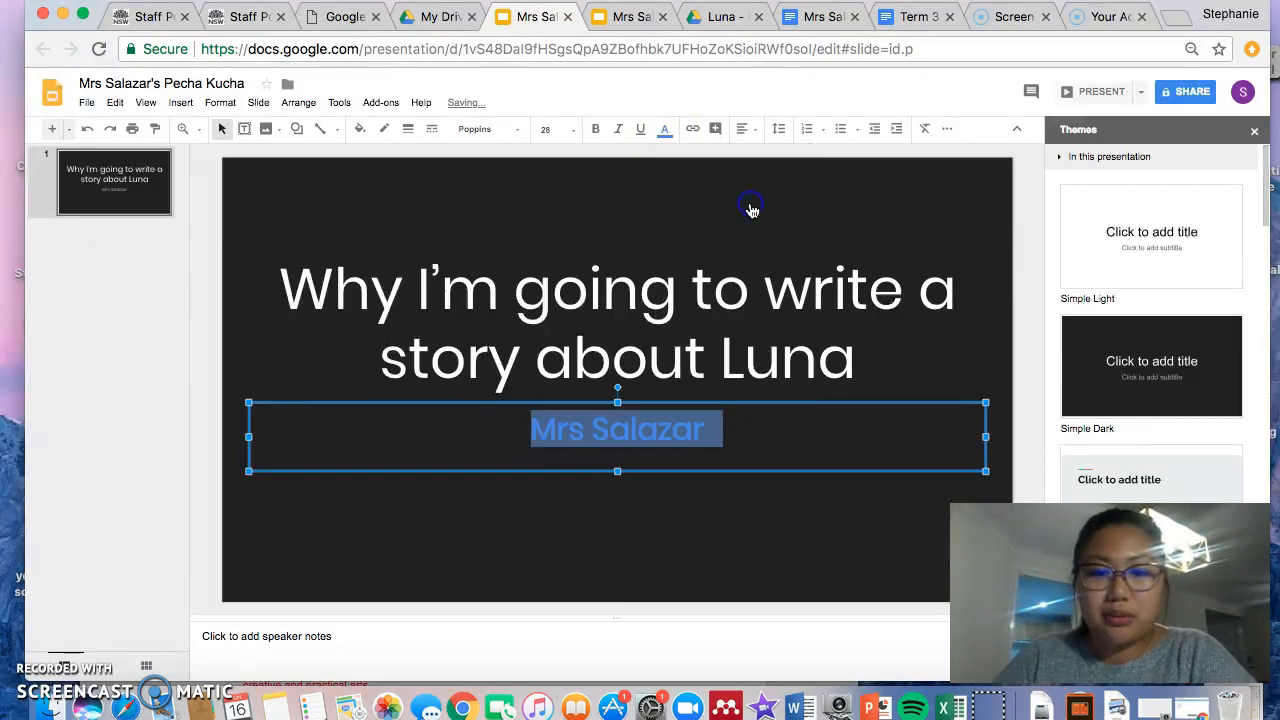
left_click(696, 521)
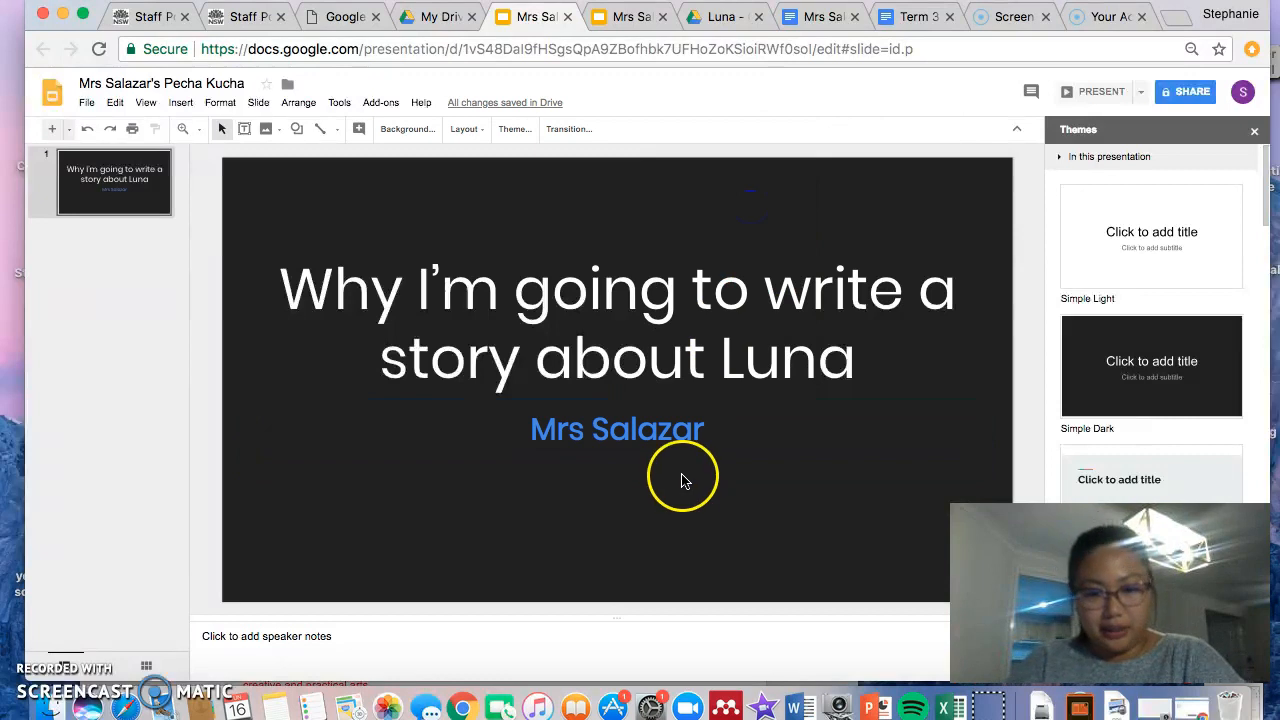
Move the subtitle and the title on the title slide slightly downward
left_click(666, 432)
left_click_drag(667, 408, 667, 424)
left_click(685, 358)
left_click_drag(673, 226, 671, 250)
left_click(695, 557)
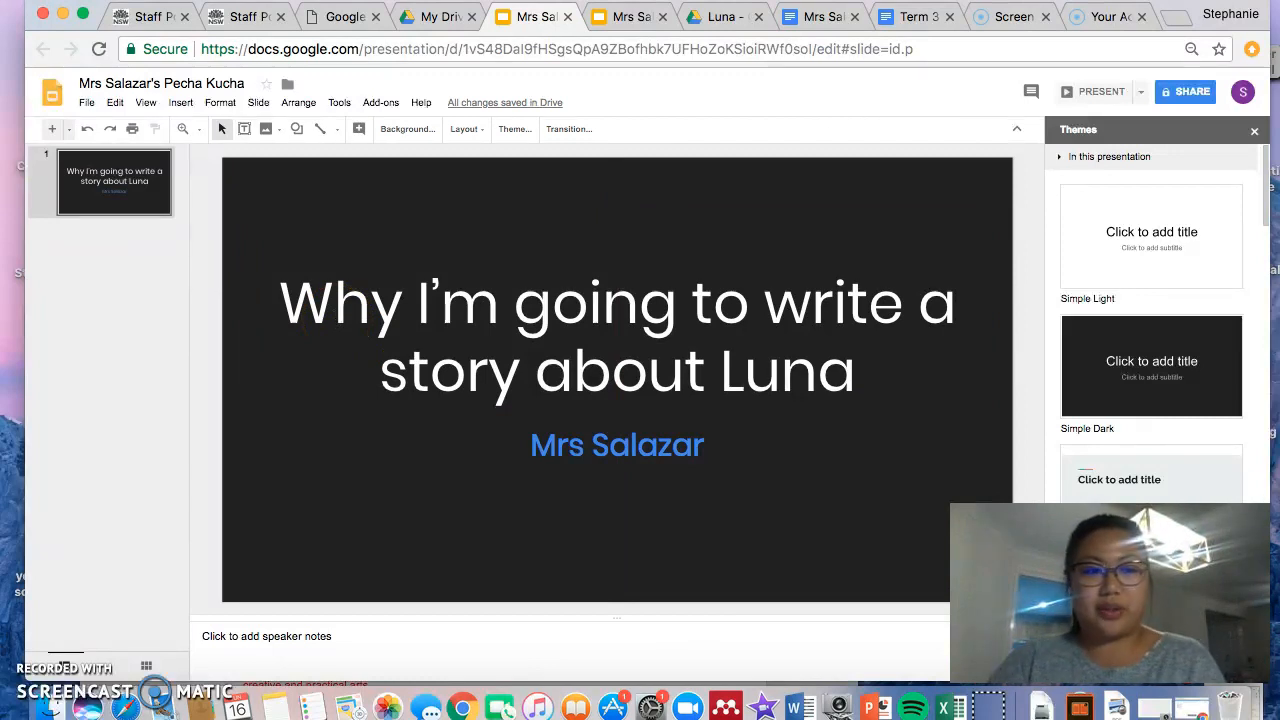
Add a new slide after the title slide and delete its body text and title placeholders
left_click(52, 131)
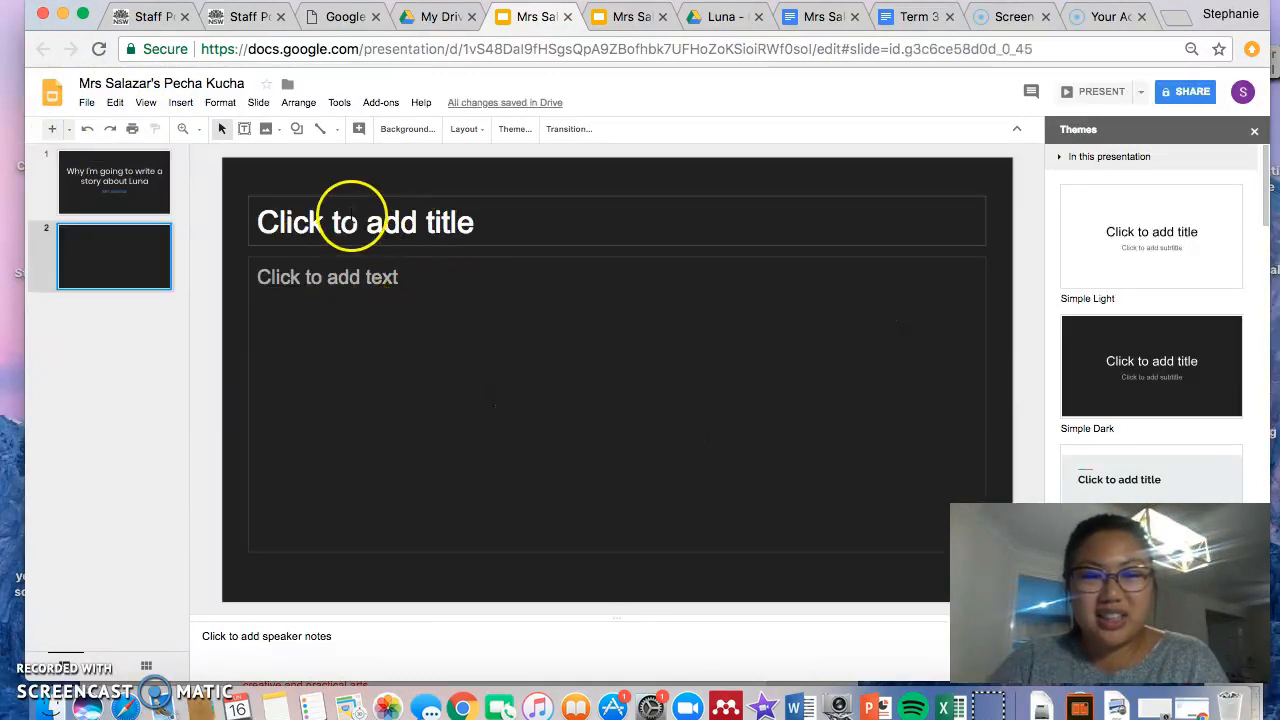
left_click(354, 217)
left_click(368, 262)
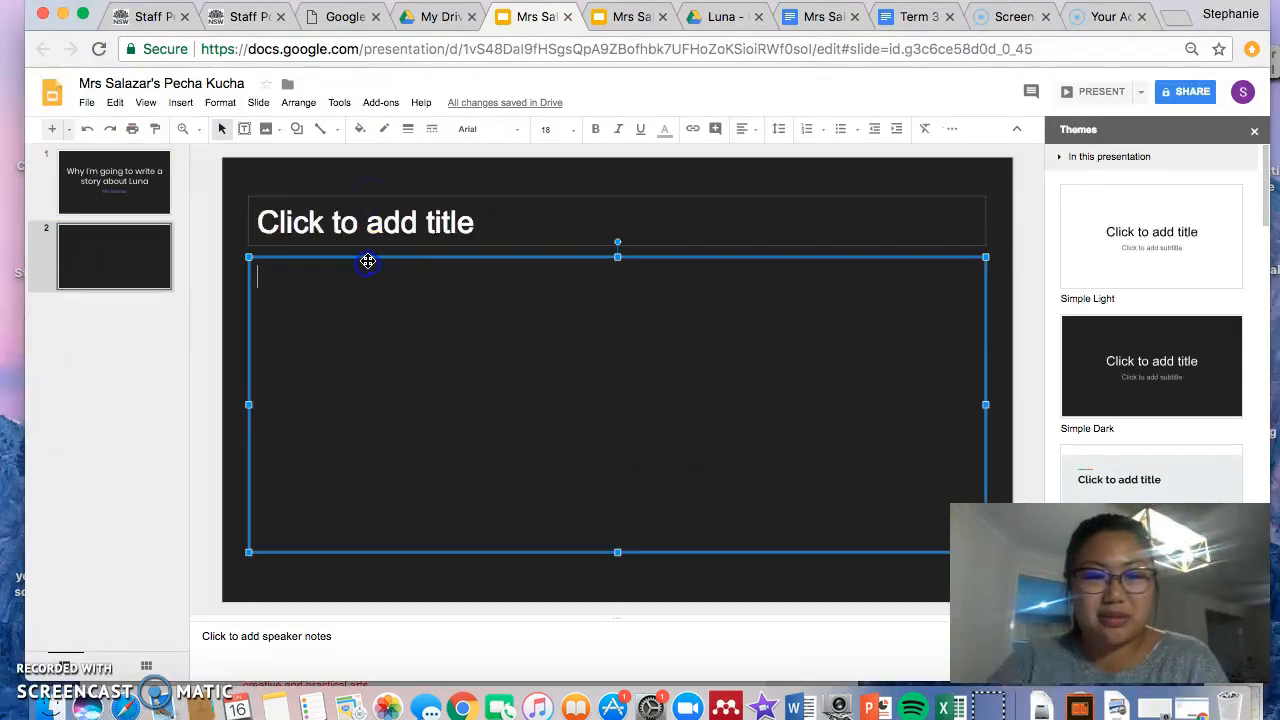
left_click(368, 257)
key("Delete")
left_click(357, 222)
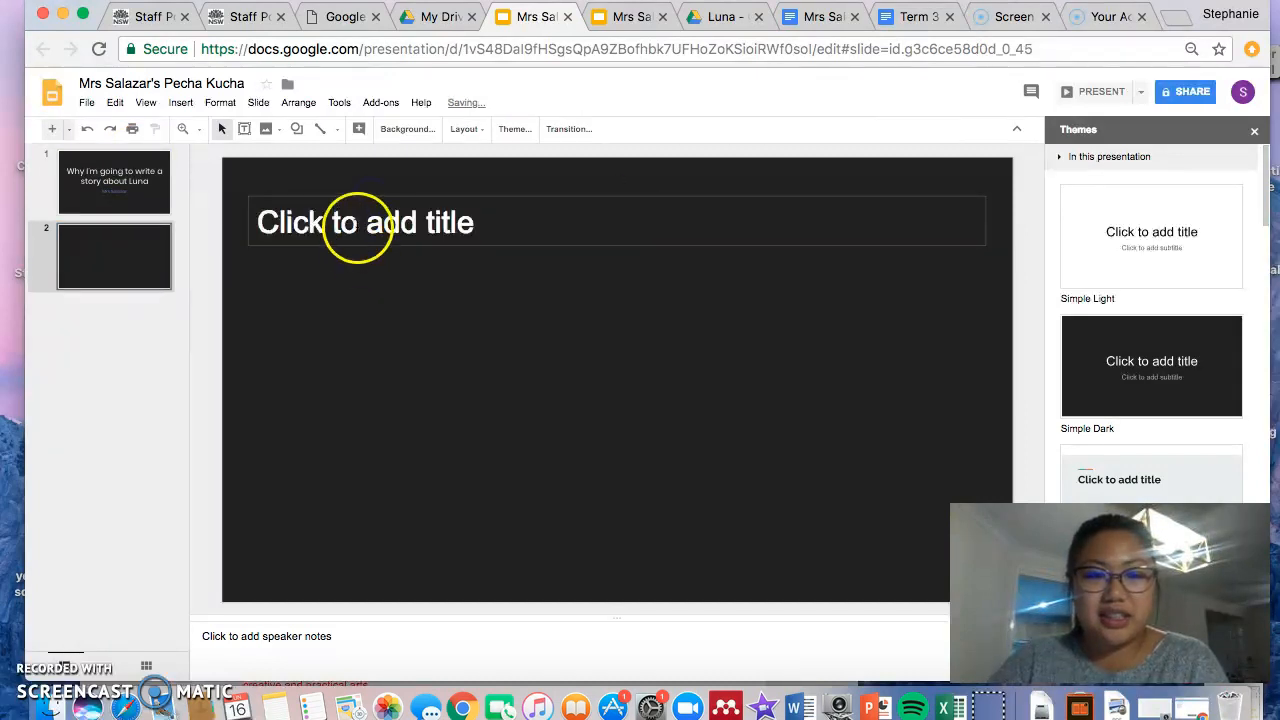
key("Delete")
Delete the emptied second slide from the presentation
left_click(100, 268)
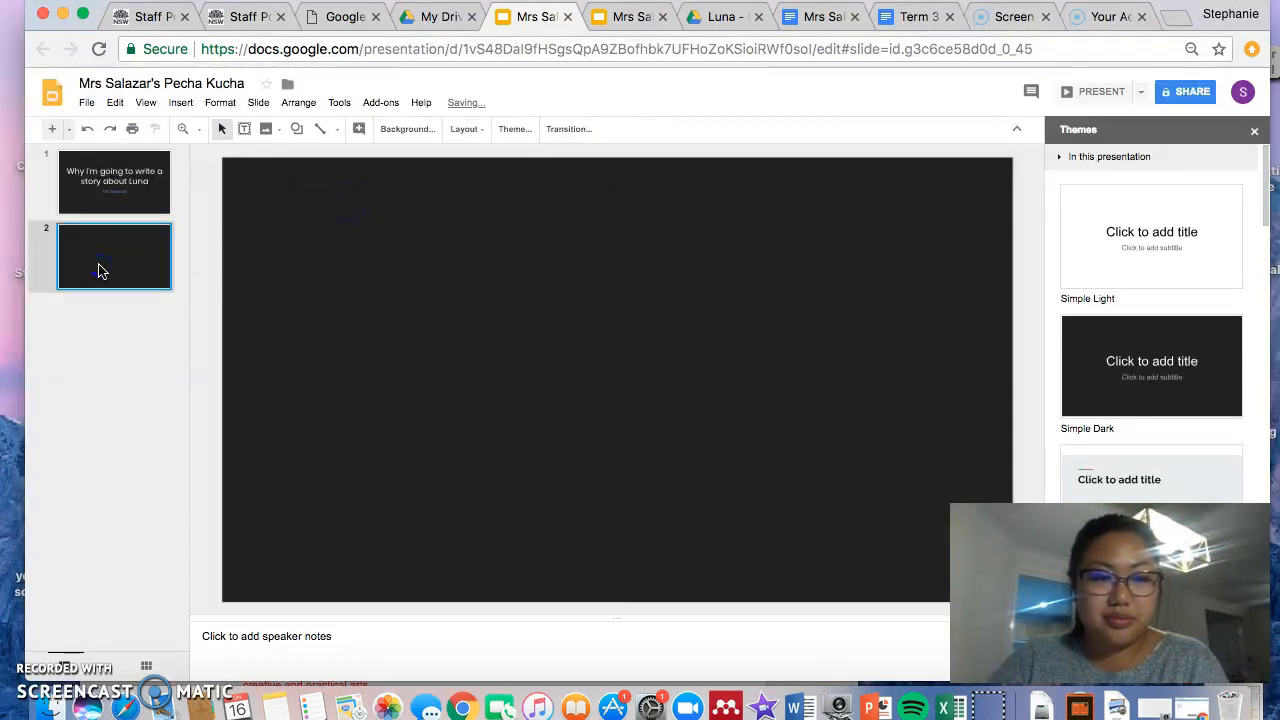
right_click(92, 258)
left_click(60, 256)
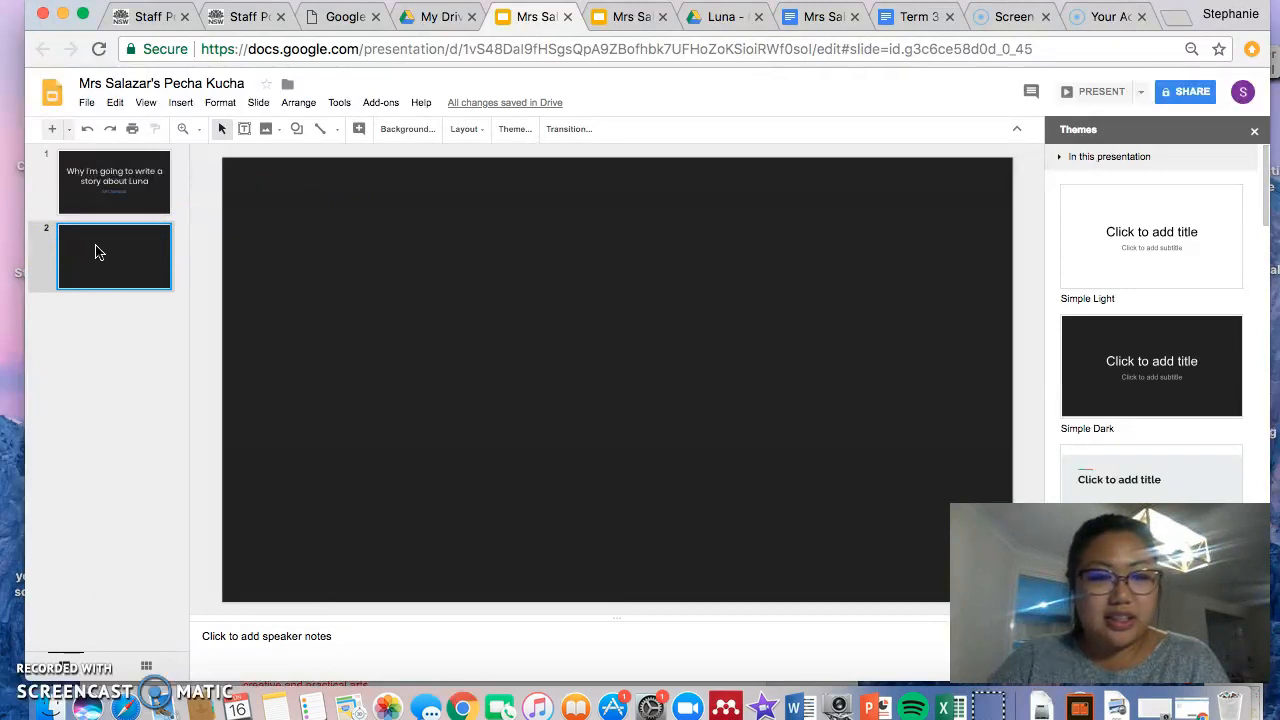
key("Delete")
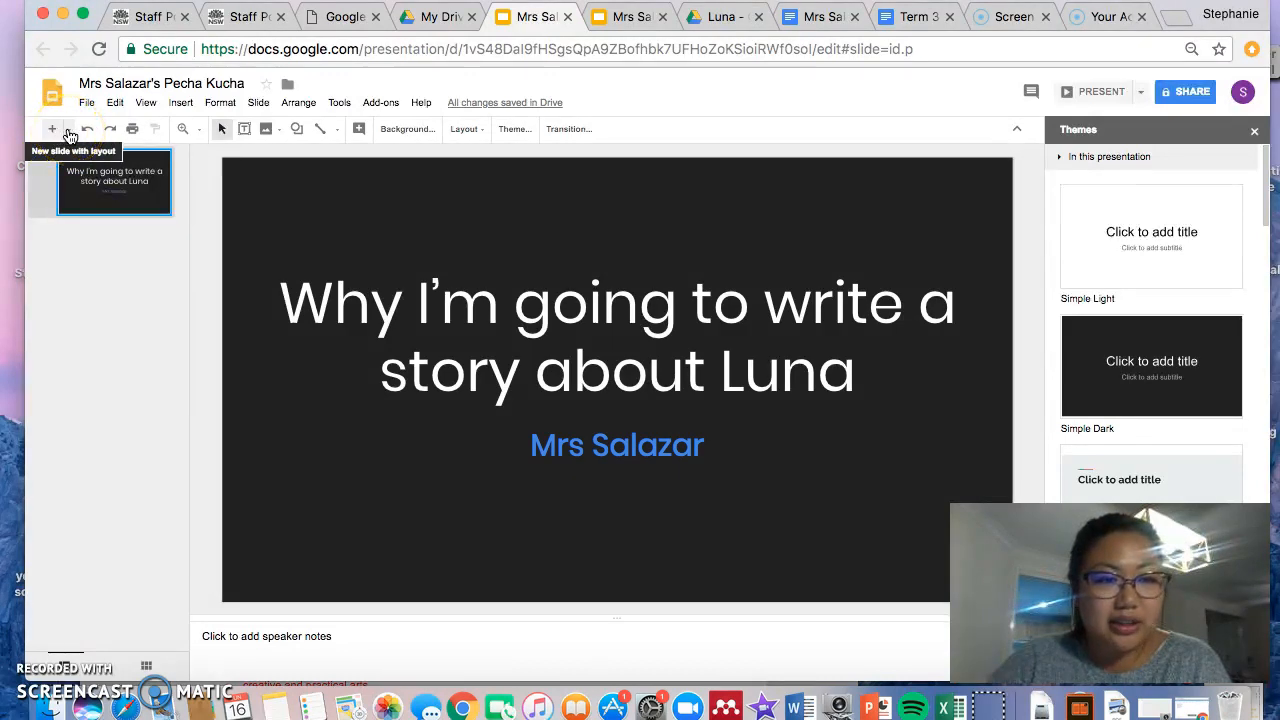
Add a second slide after the title slide using the Blank layout
left_click(68, 130)
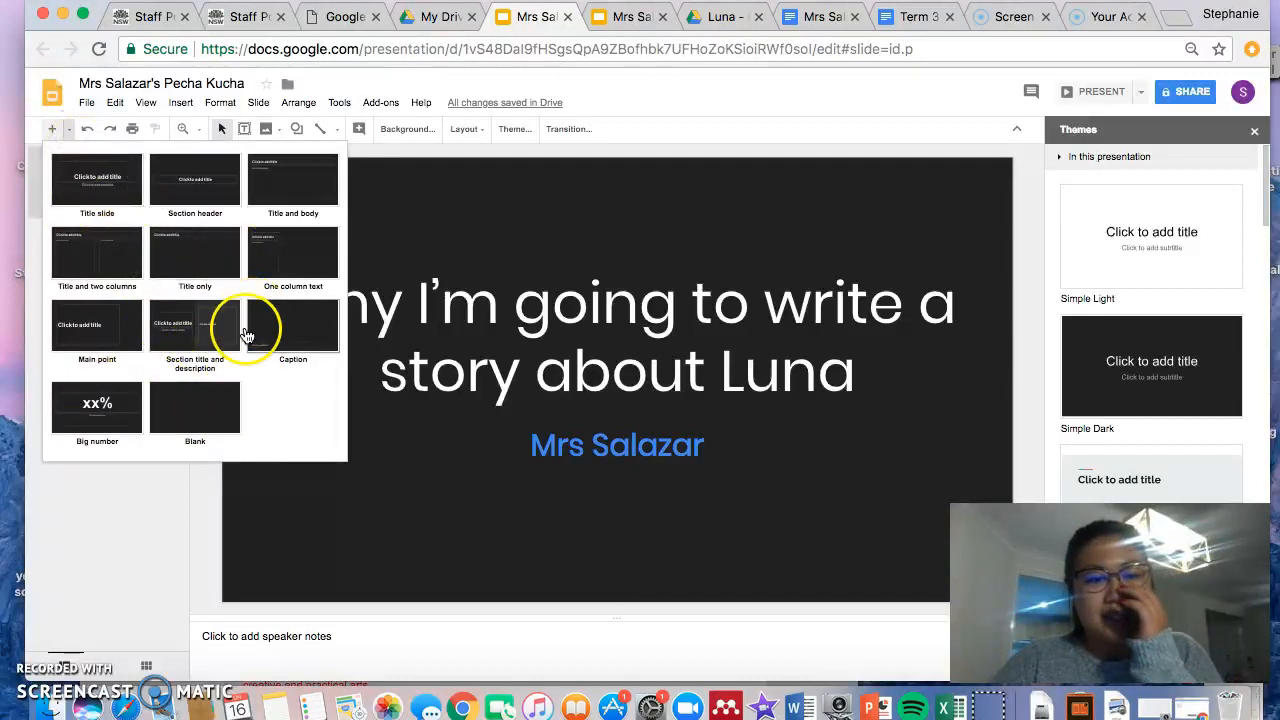
left_click(219, 392)
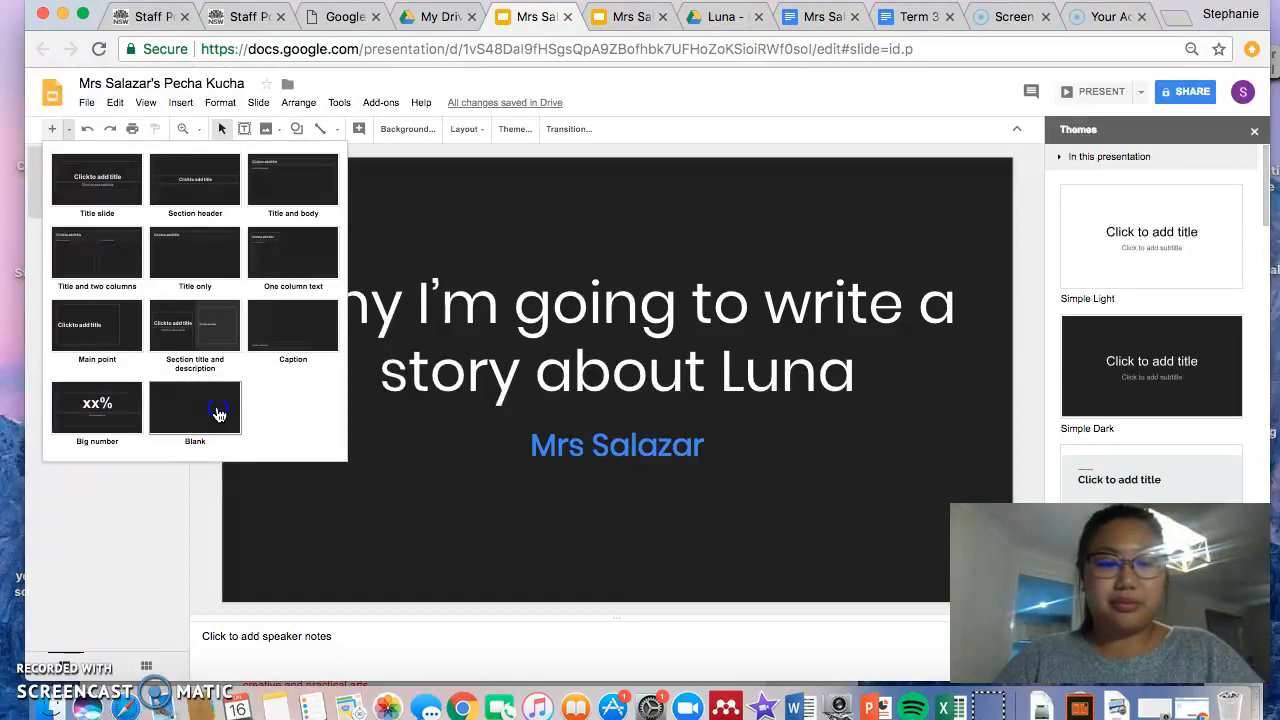
left_click(128, 284)
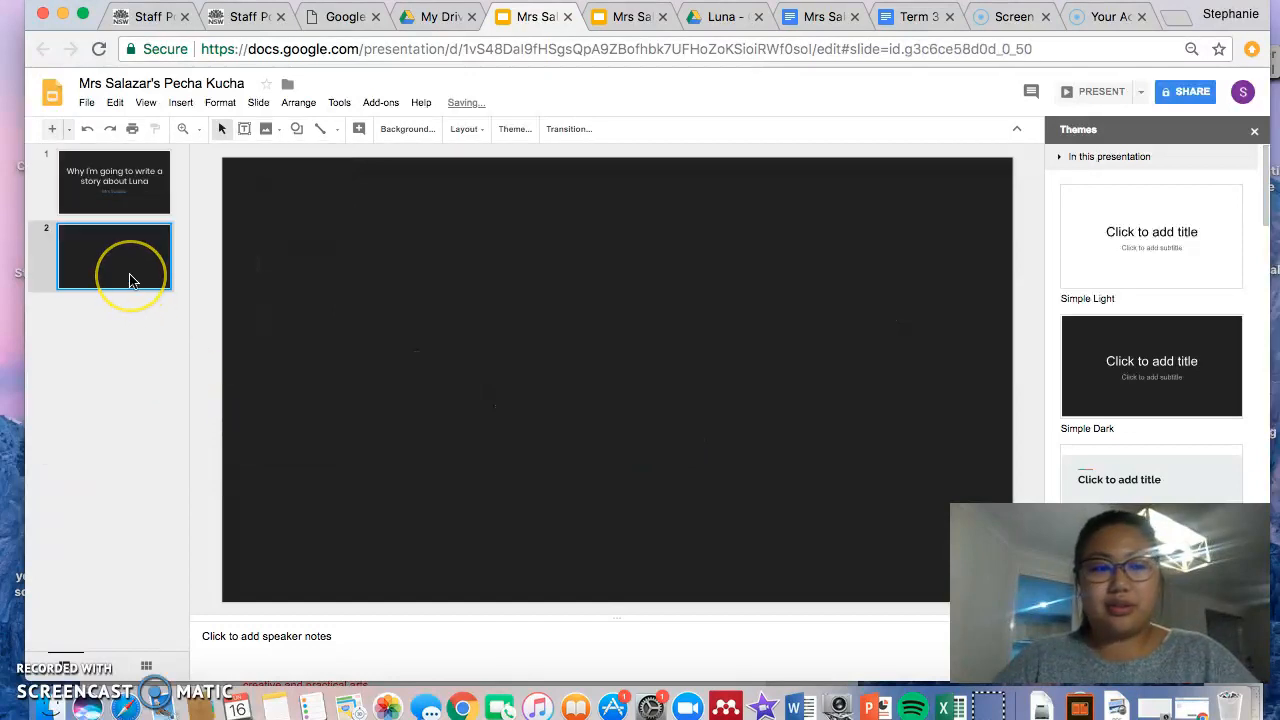
left_click(571, 274)
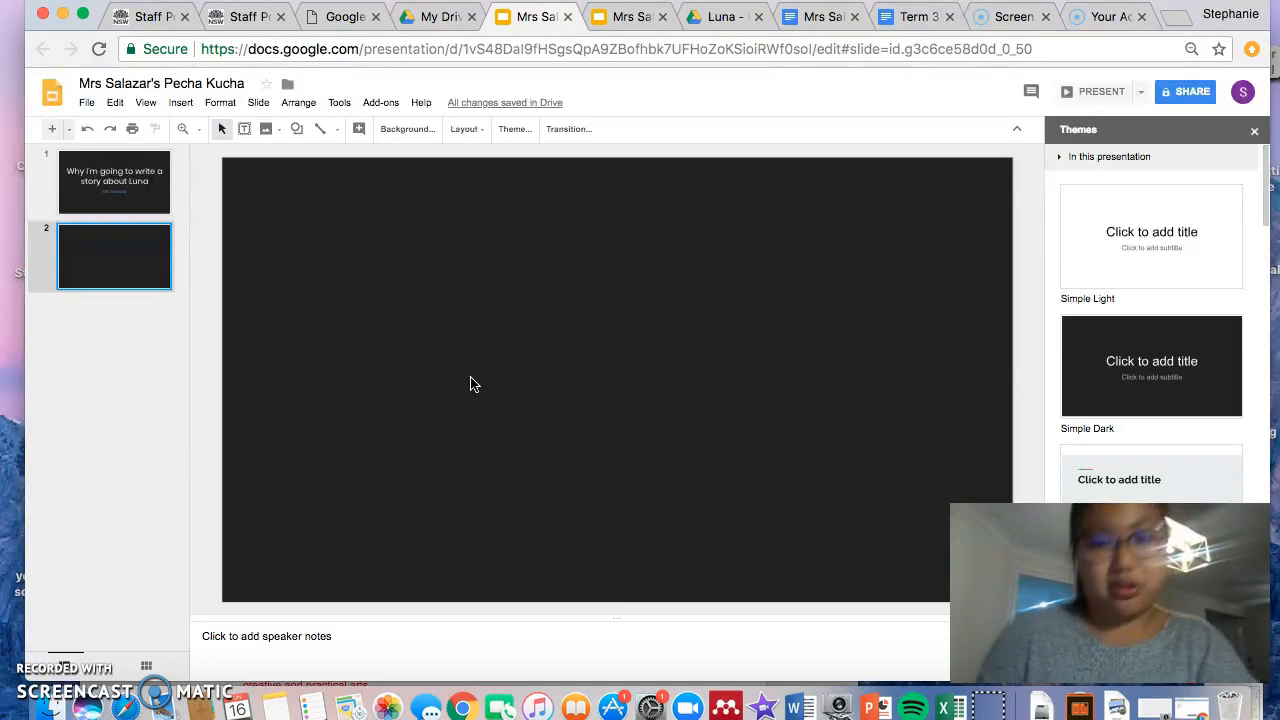
left_click(140, 258)
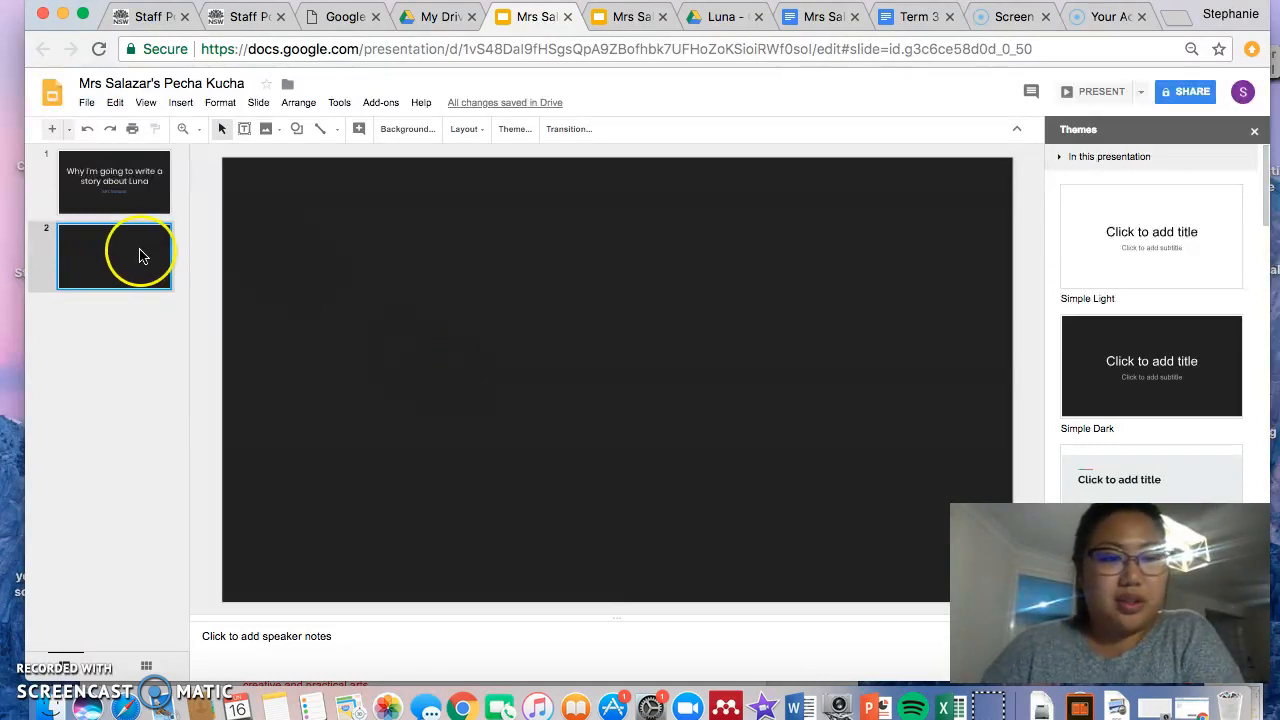
left_click(181, 104)
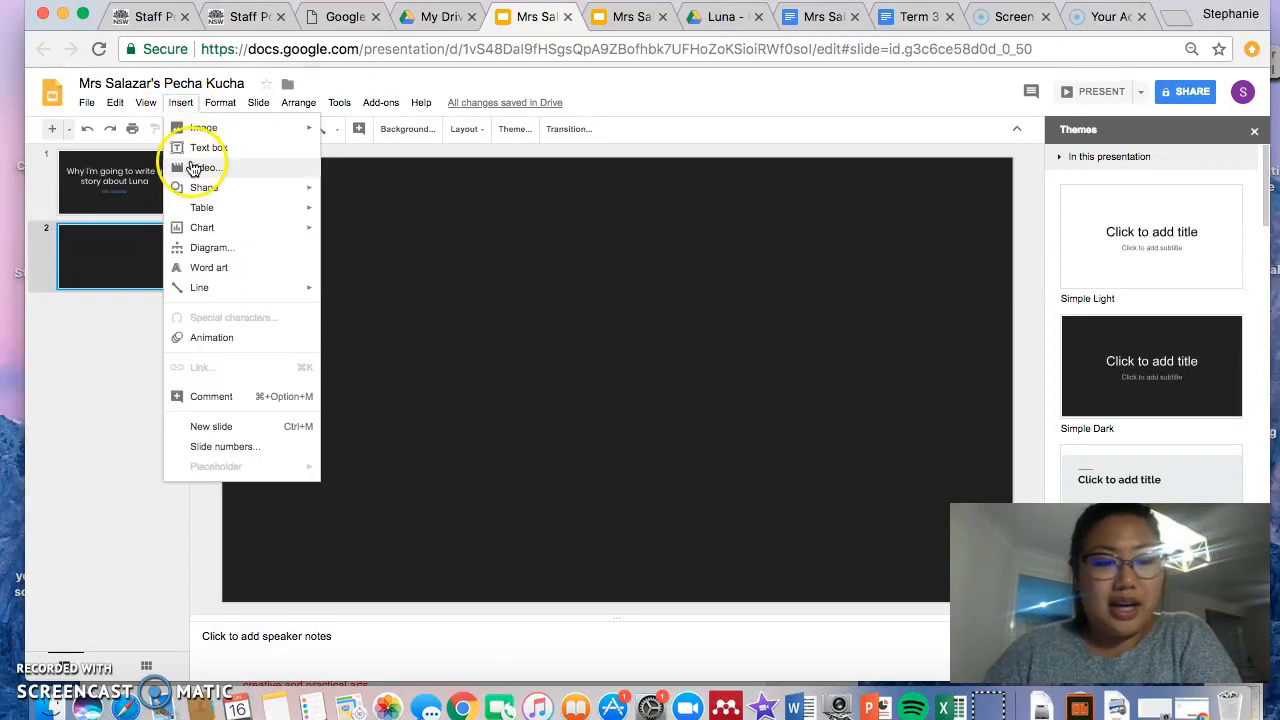
left_click(230, 141)
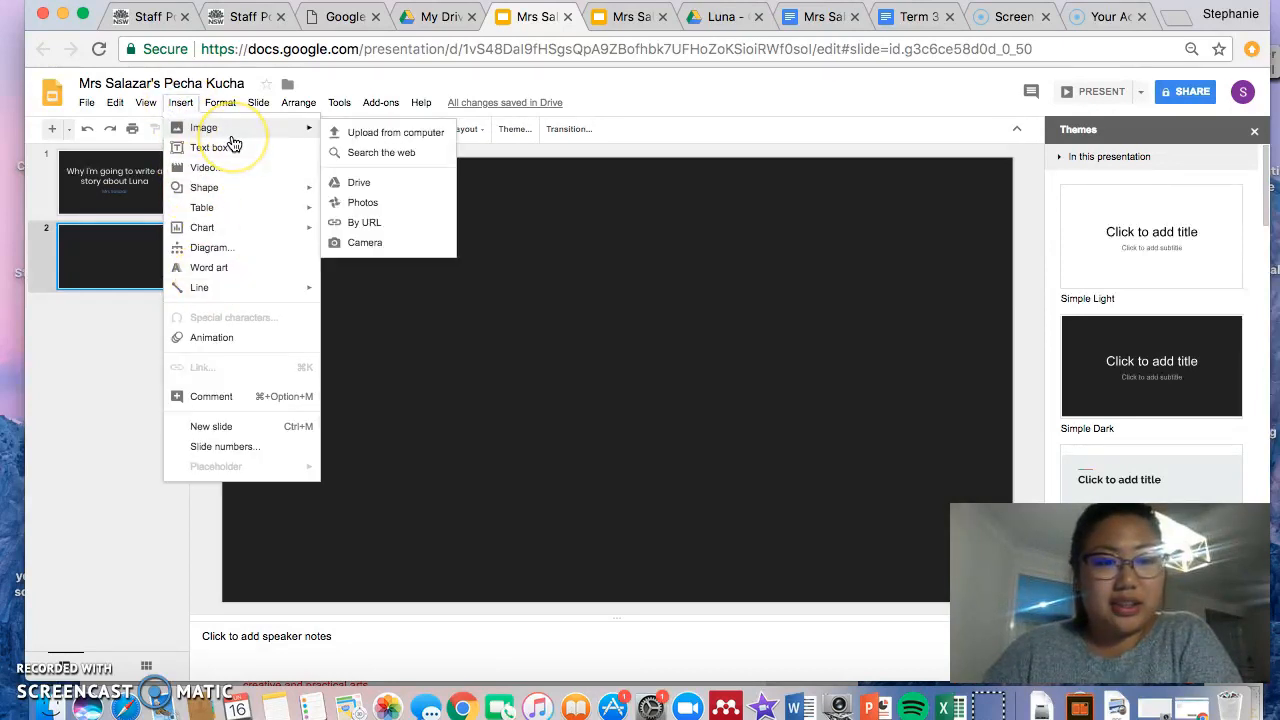
left_click(335, 138)
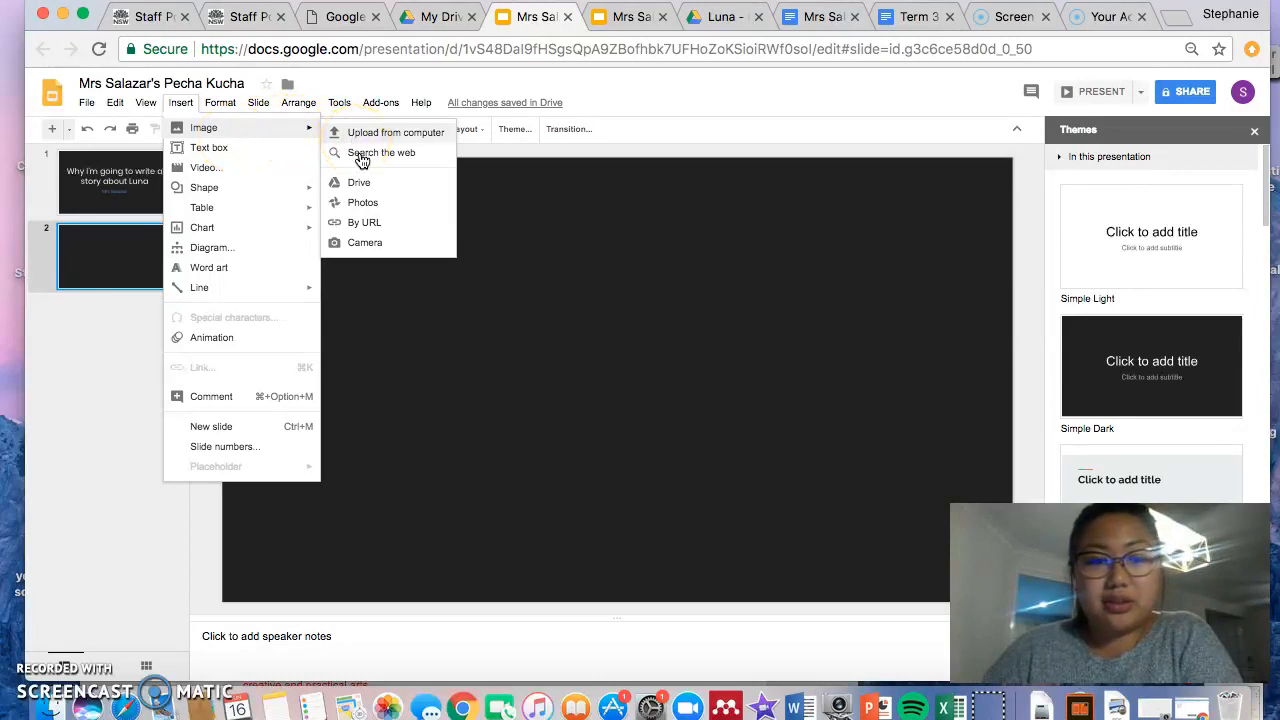
left_click(423, 191)
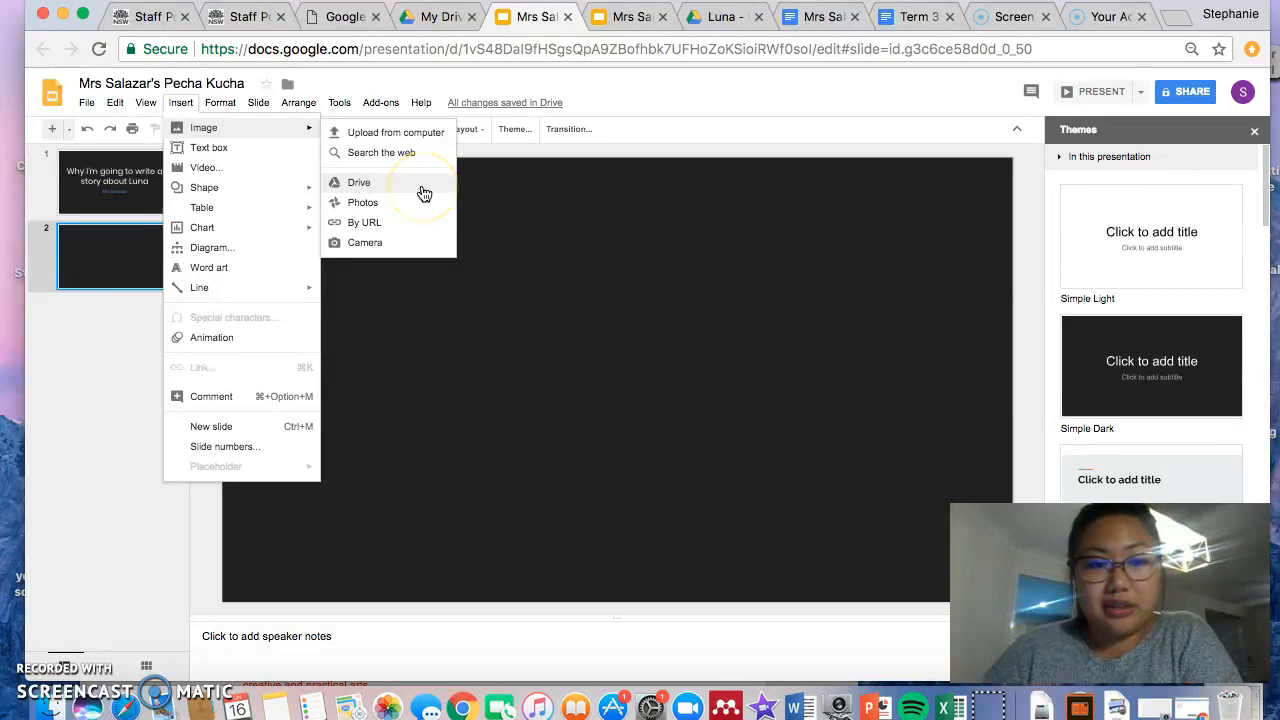
left_click(480, 319)
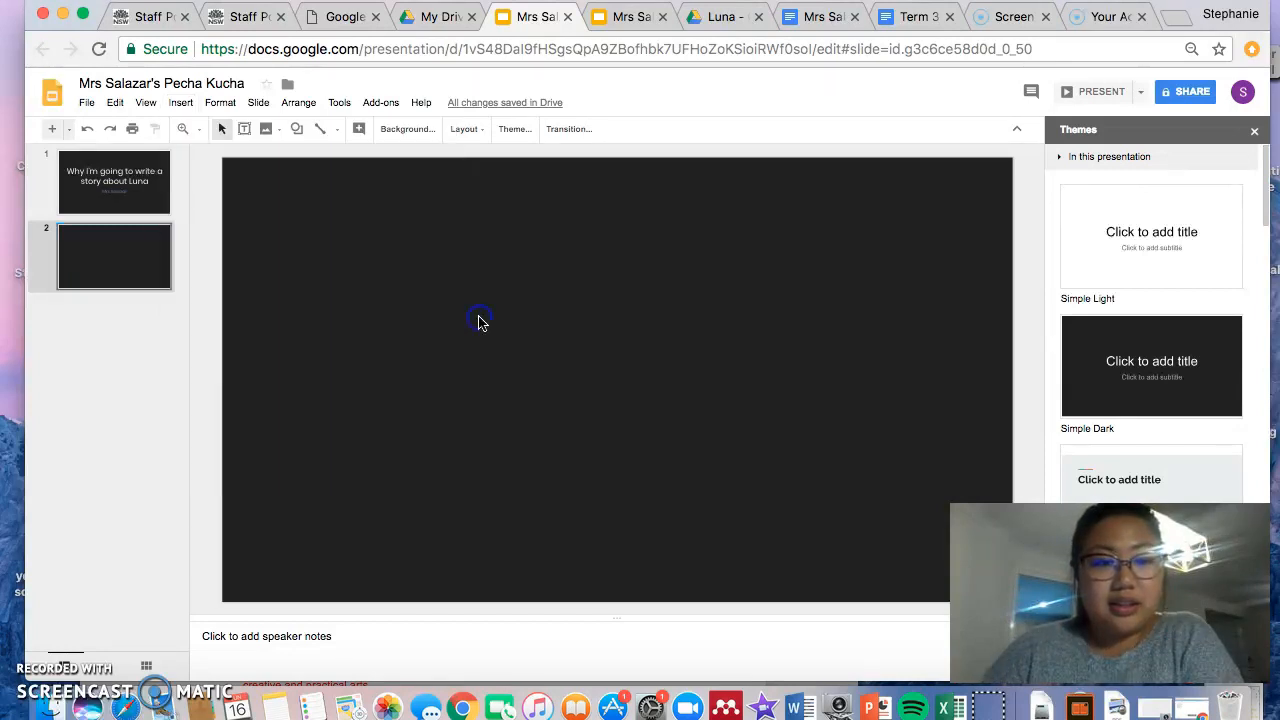
Insert the image IMG_2907.JPG from Google Drive onto the blank second slide
left_click(270, 135)
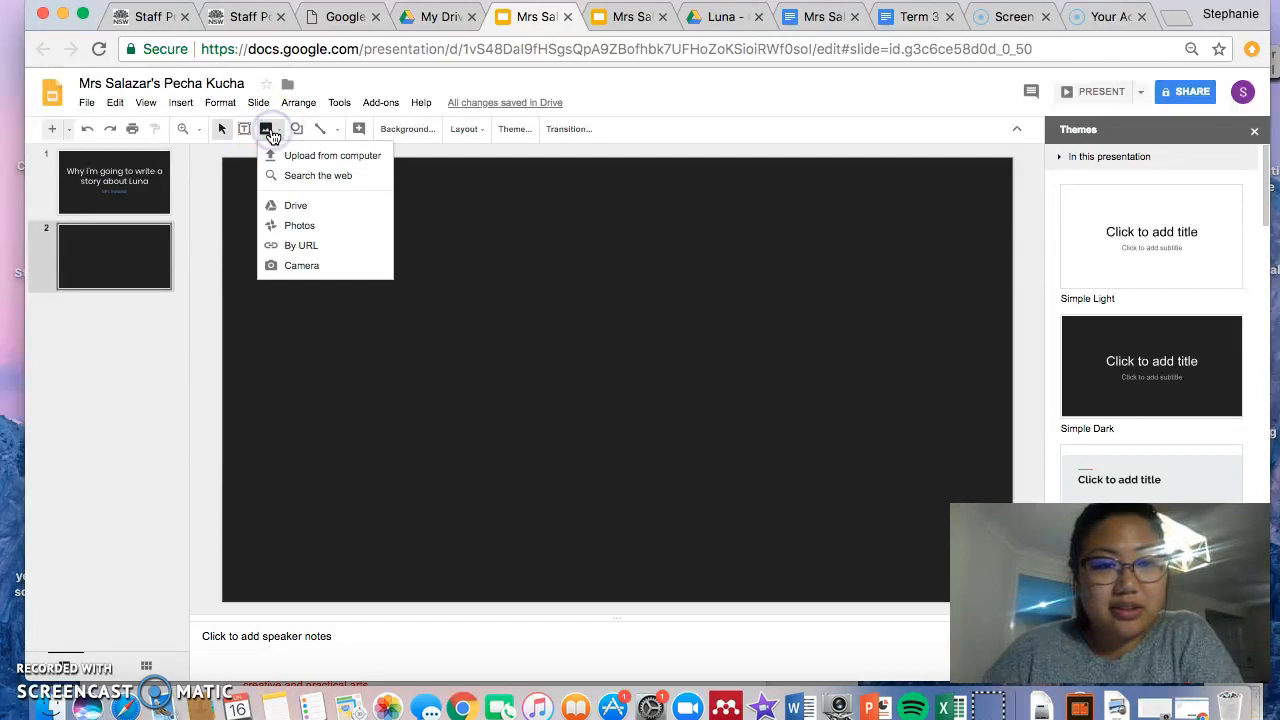
left_click(291, 207)
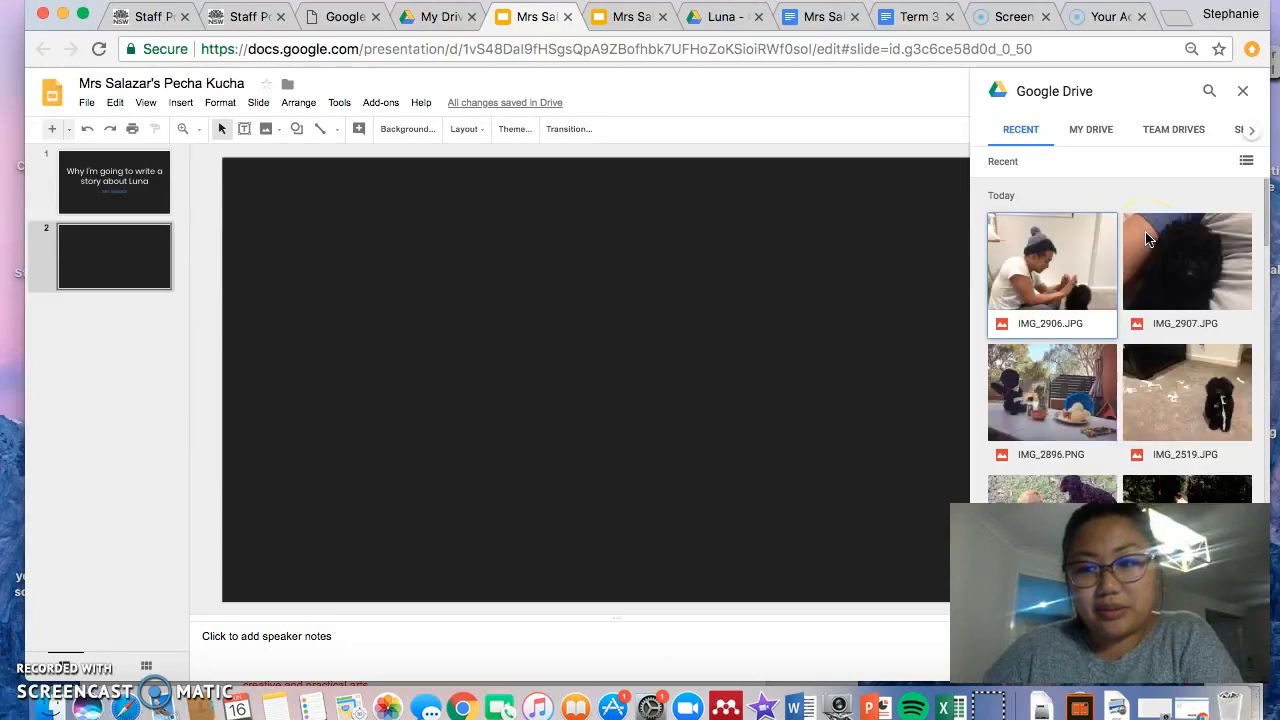
double_click(1186, 265)
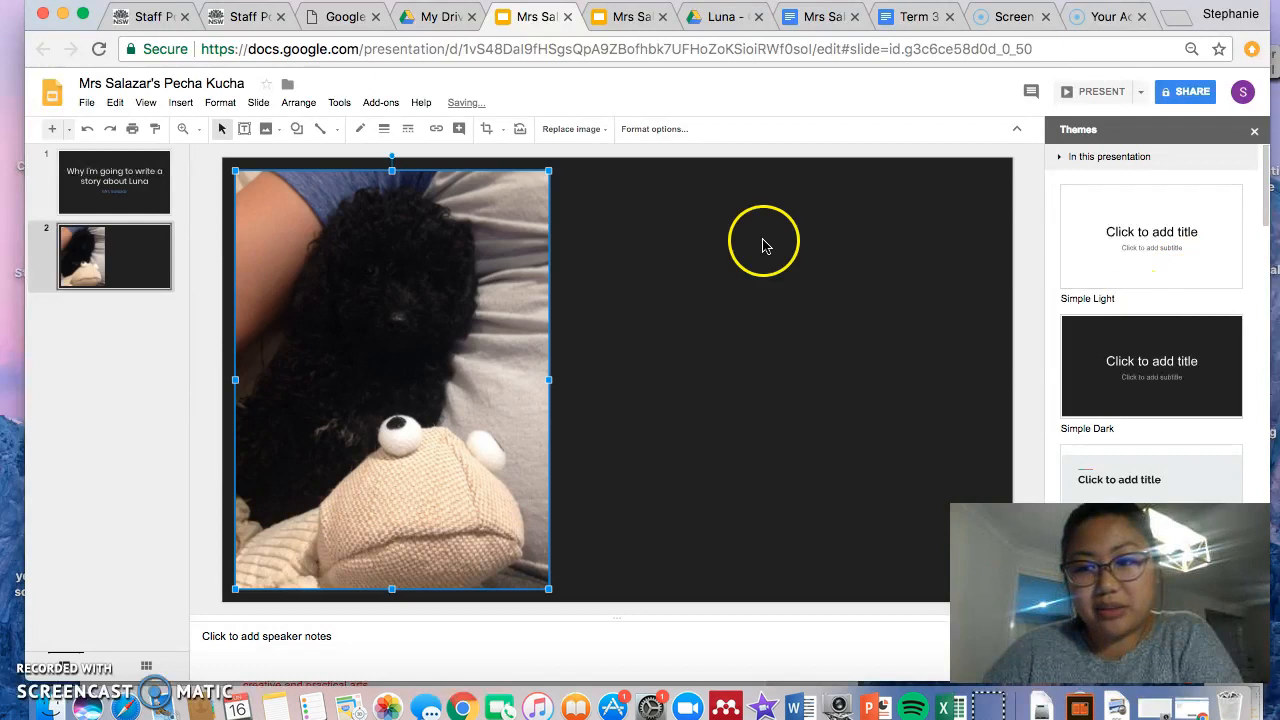
left_click(455, 250)
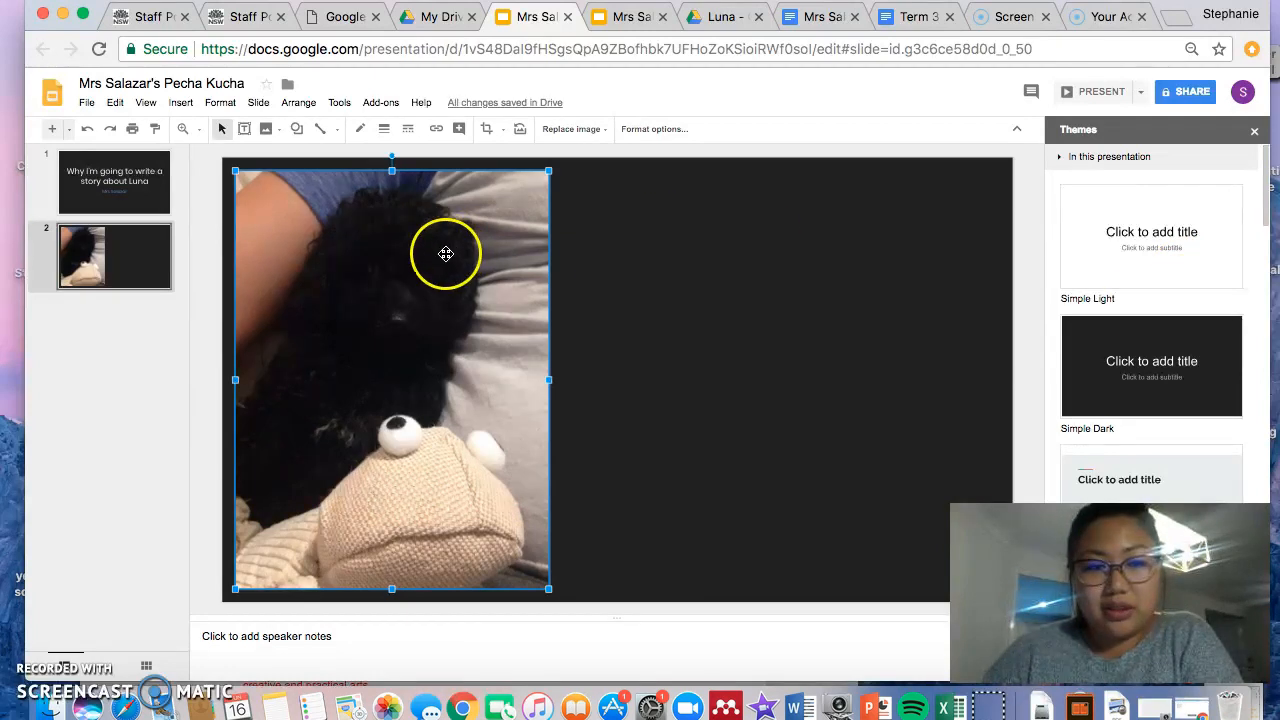
left_click_drag(443, 253, 445, 252)
left_click(604, 290)
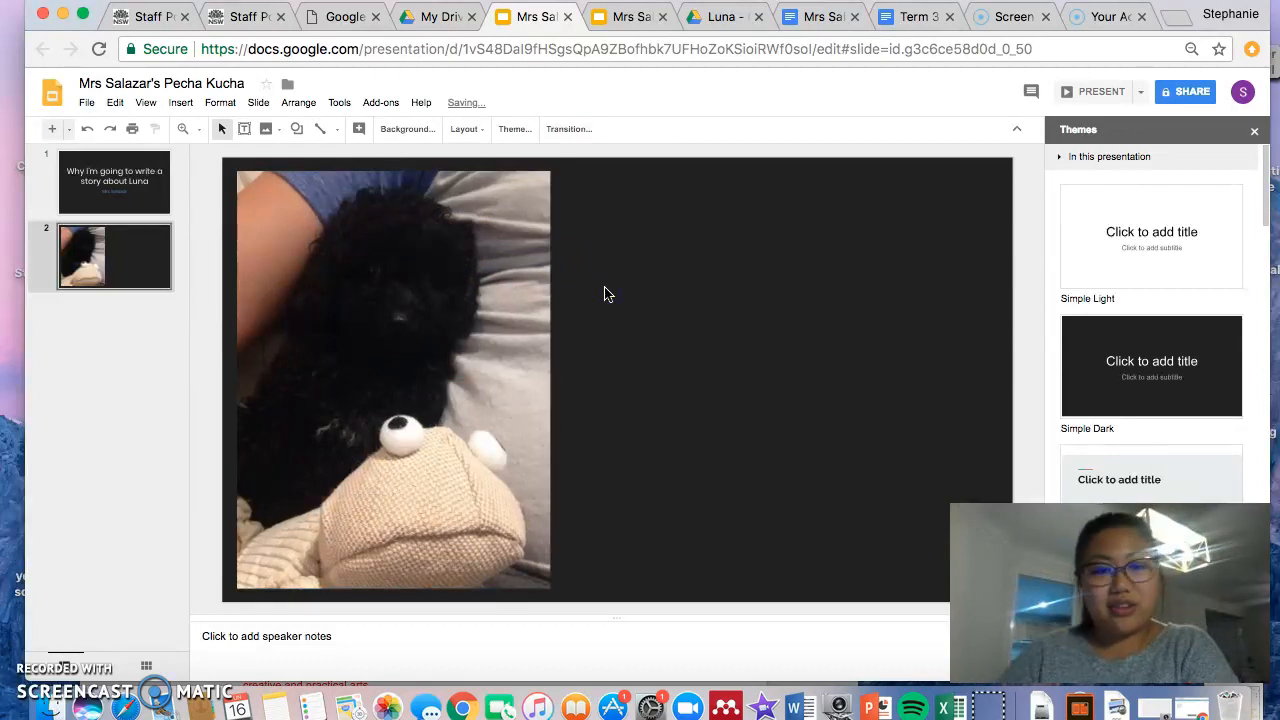
Move the dog photo to the middle of the slide and enlarge it to fill the slide's full height
left_click_drag(426, 280, 598, 268)
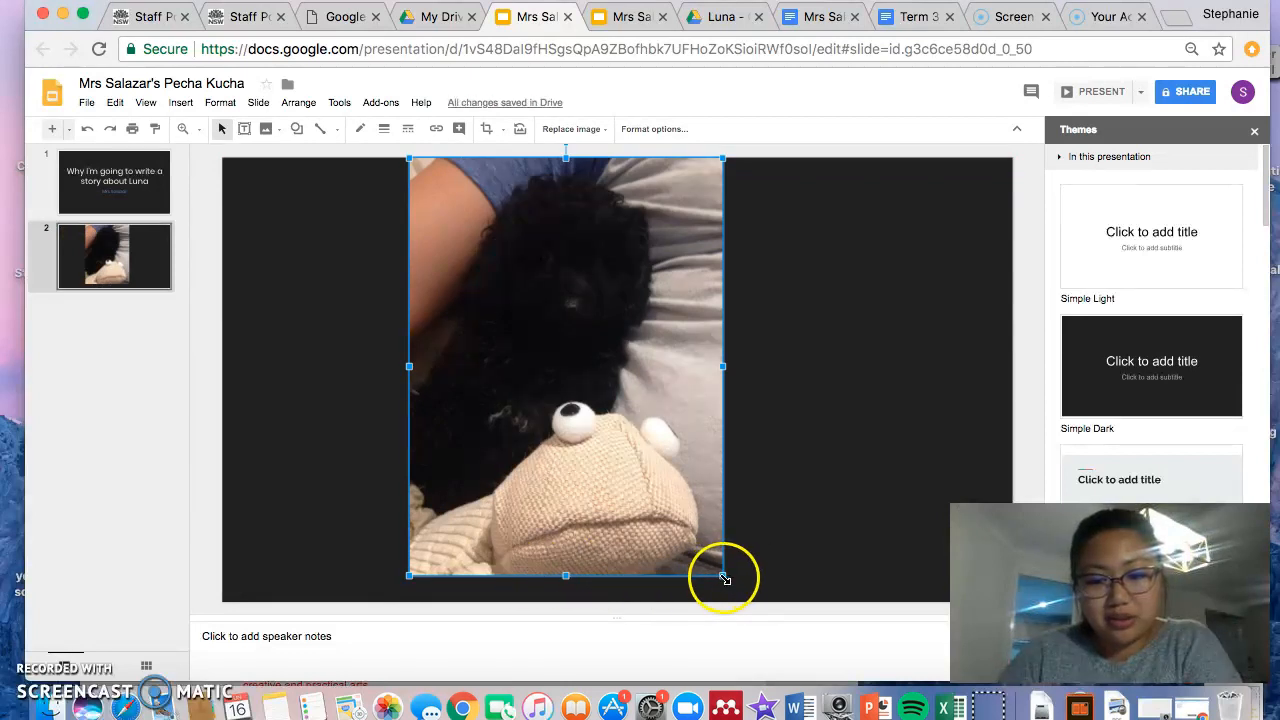
left_click_drag(724, 578, 703, 540)
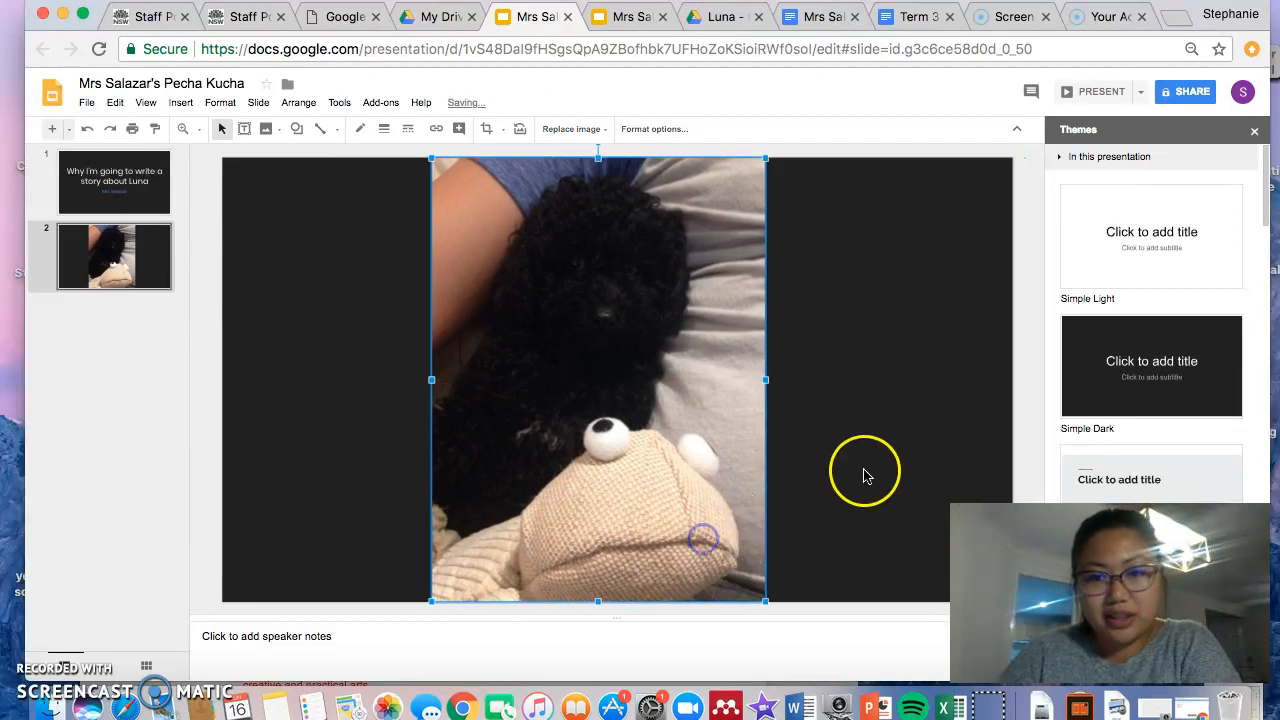
left_click(866, 476)
left_click_drag(650, 435, 662, 435)
left_click(849, 357)
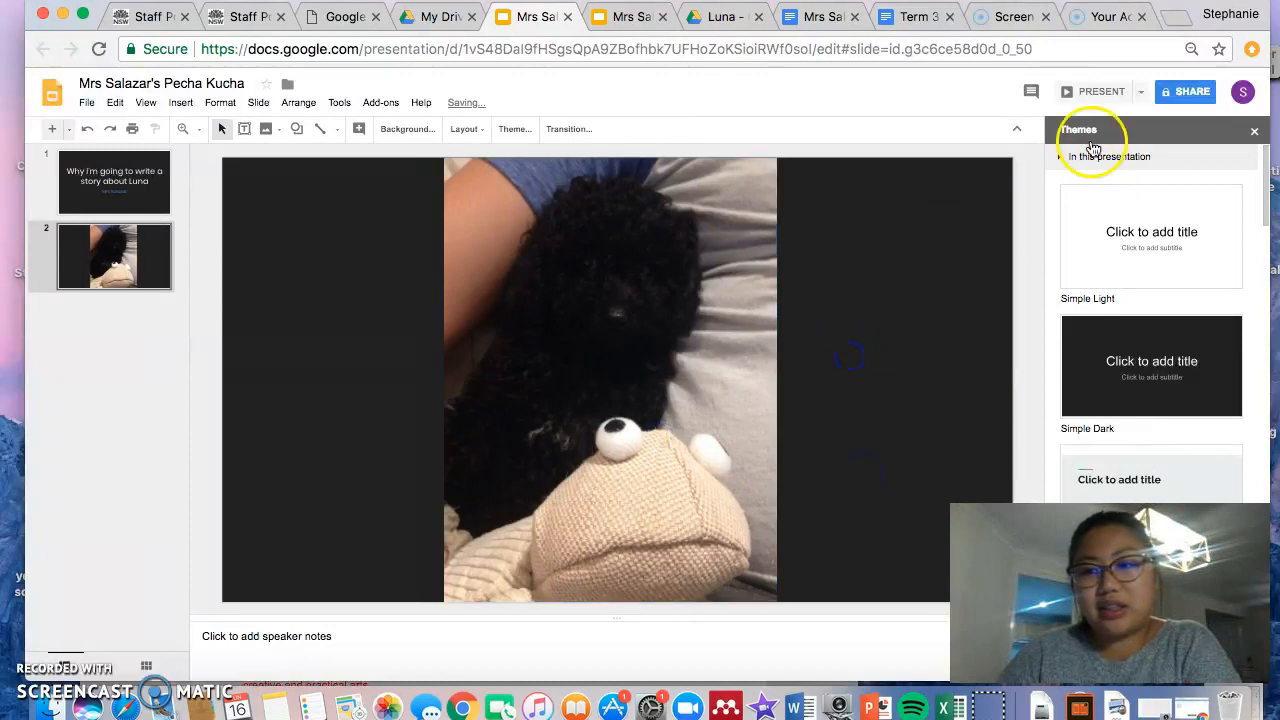
Preview the photo slide in full-screen presentation mode, then return to editing
left_click(1100, 85)
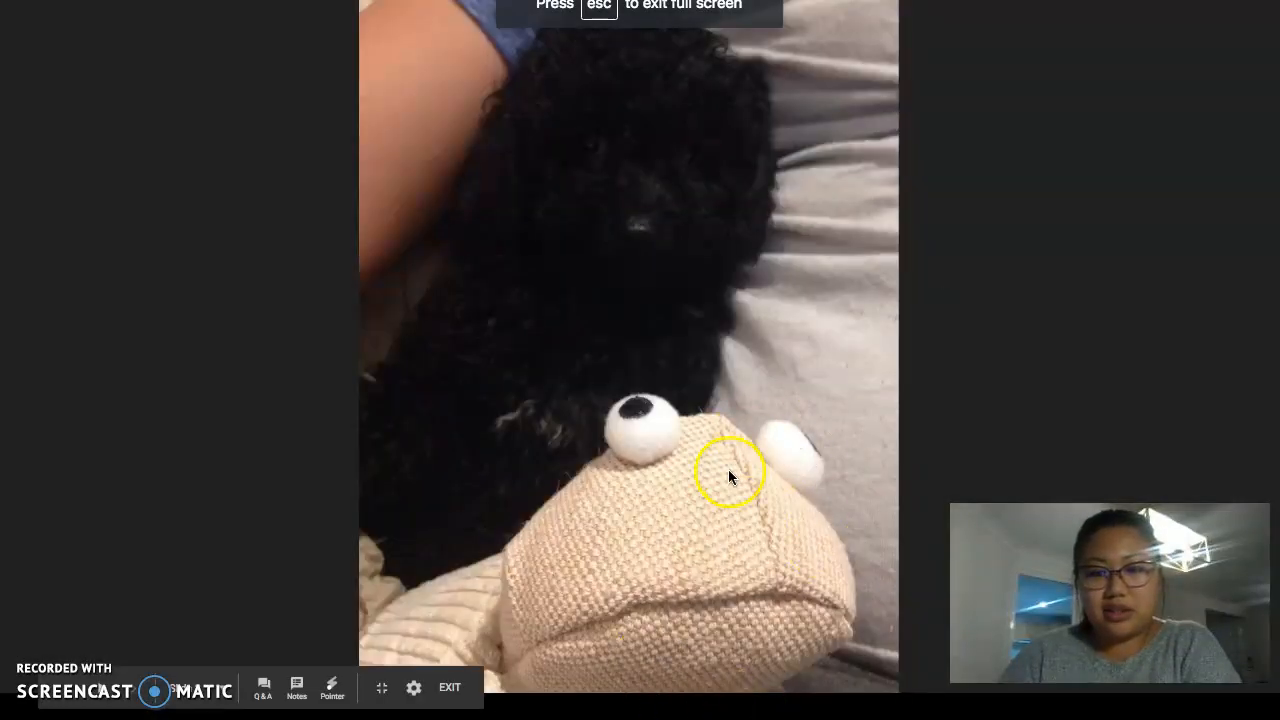
key("Escape")
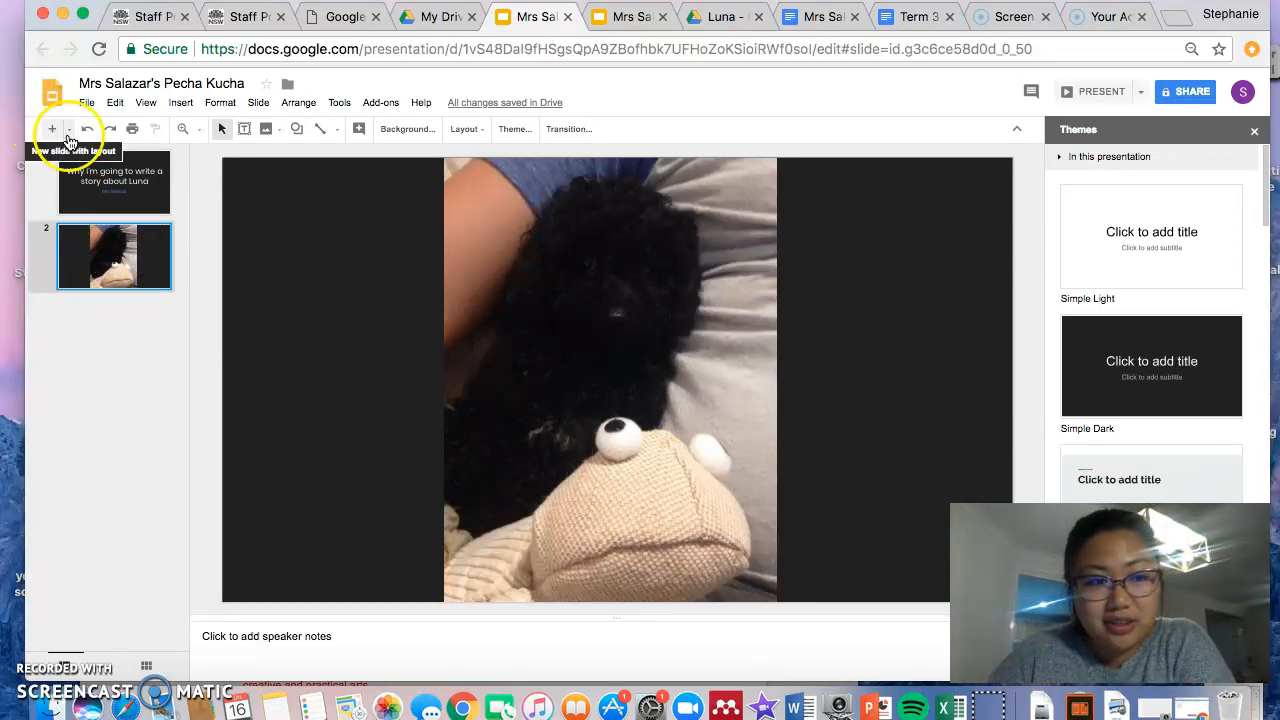
Add a third slide after the photo slide using the Blank layout
left_click(68, 131)
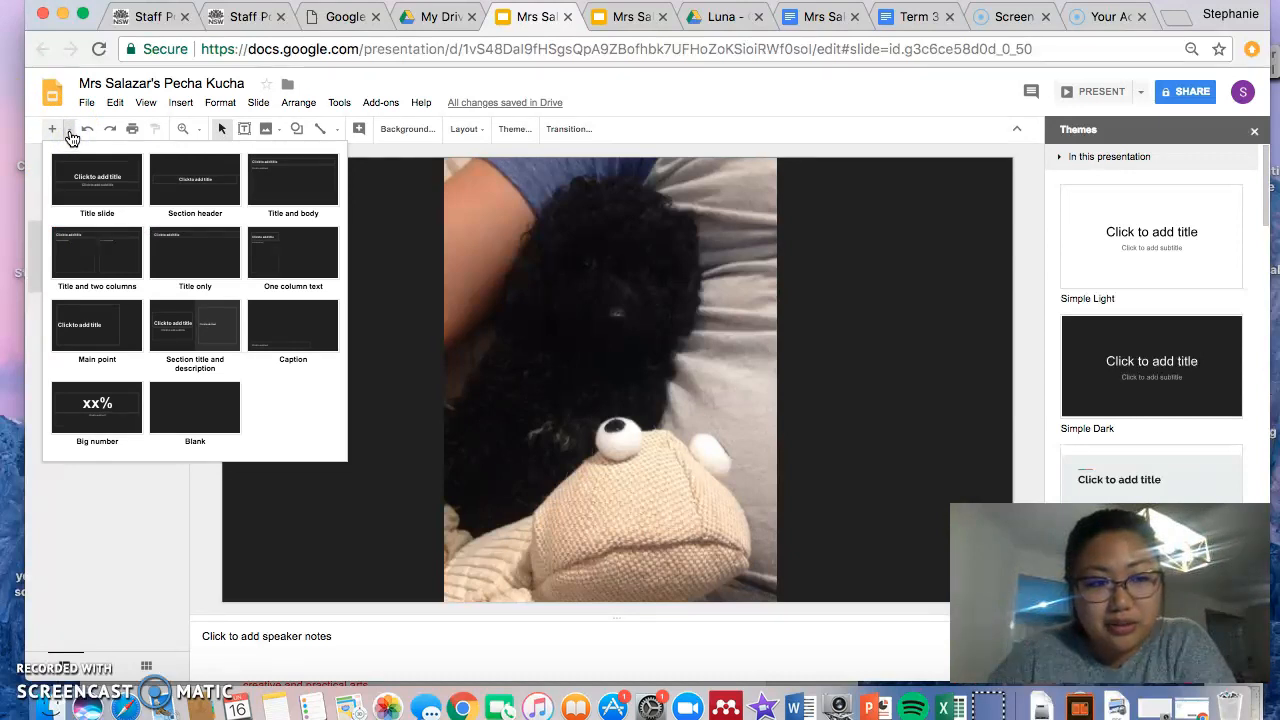
left_click(215, 402)
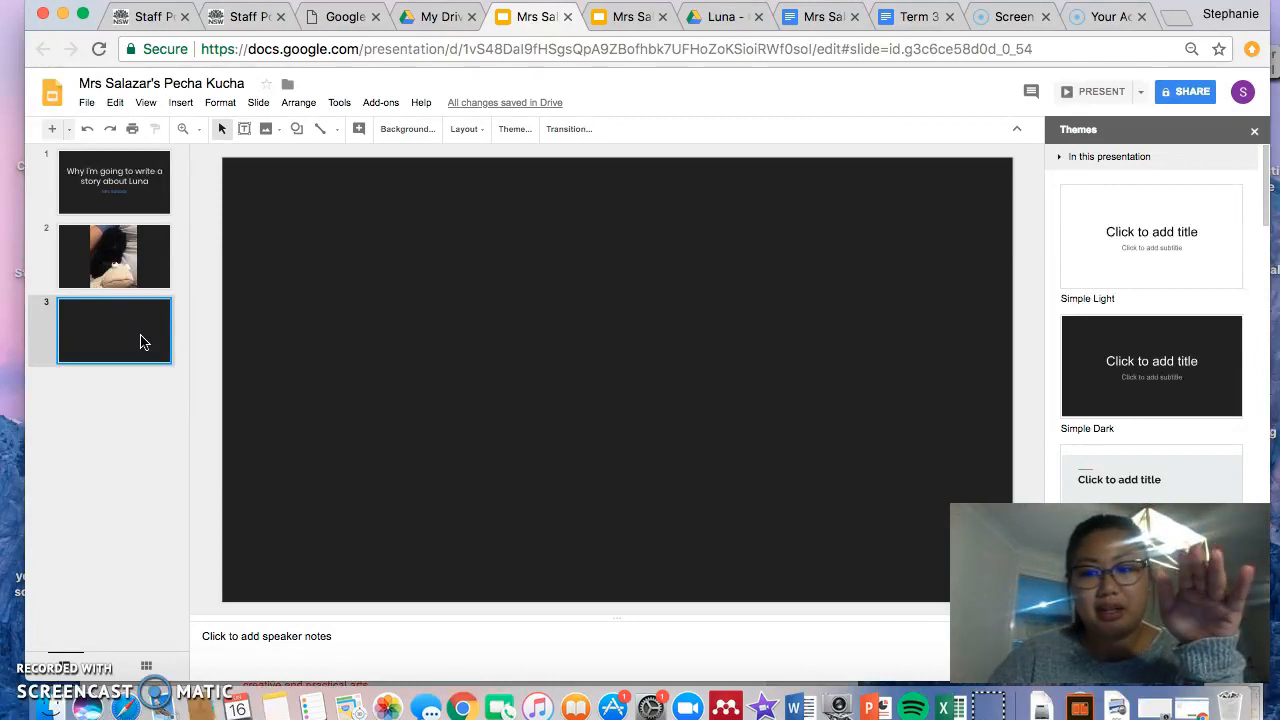
Switch to the finished Pecha Kucha presentation about Luna and look through its slide thumbnails
left_click(625, 18)
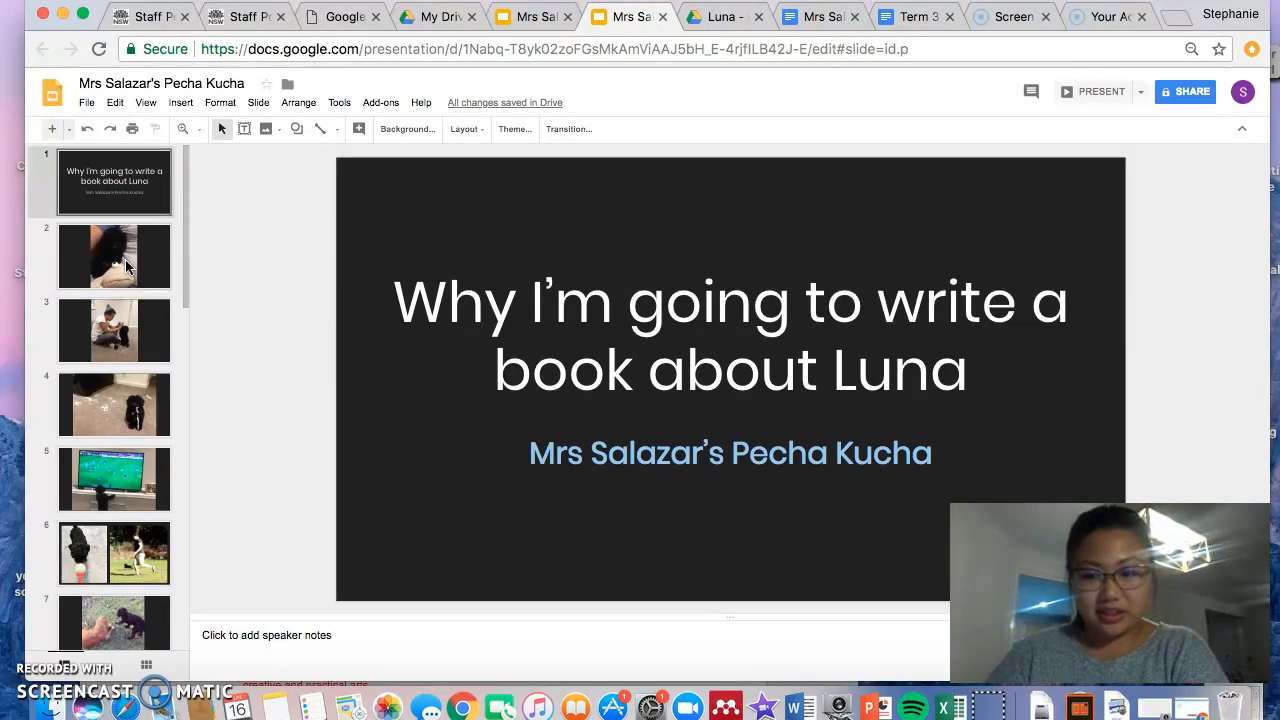
scroll(130, 380, "down", 10)
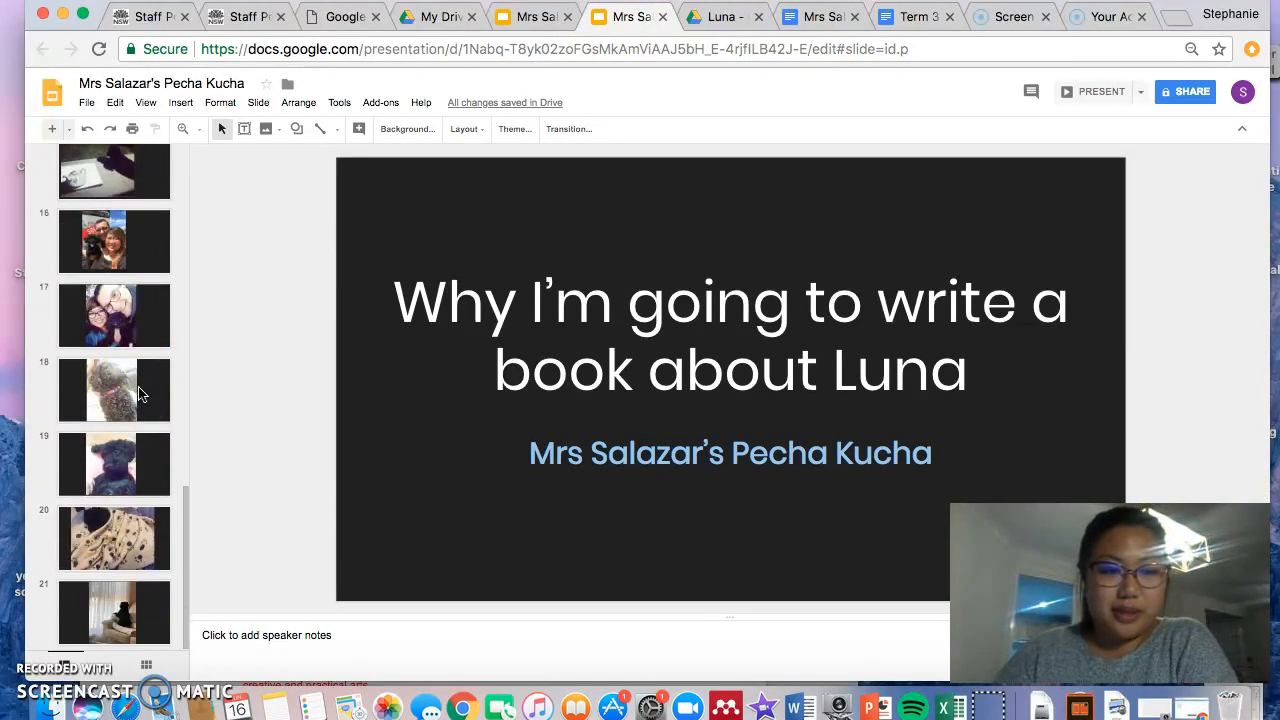
scroll(133, 460, "up", 10)
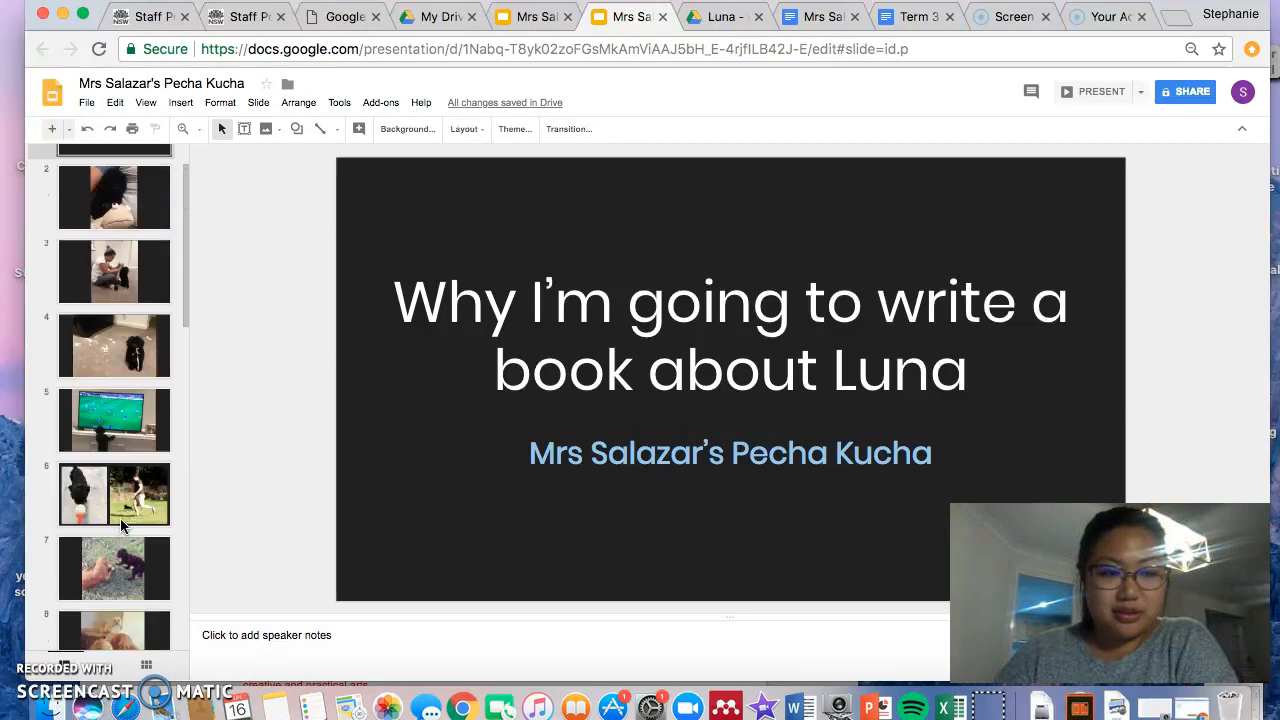
Publish the finished Pecha Kucha presentation to the web as a link, with slides auto-advancing every 30 seconds
left_click(115, 187)
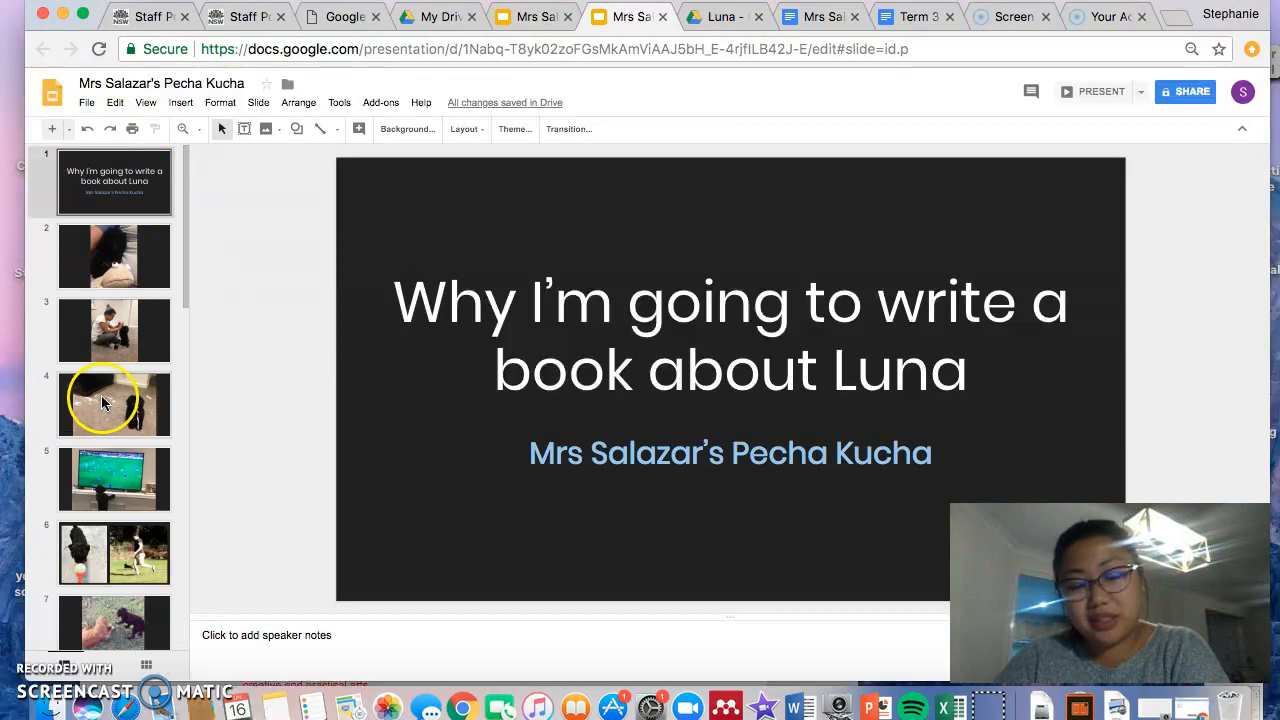
left_click(88, 104)
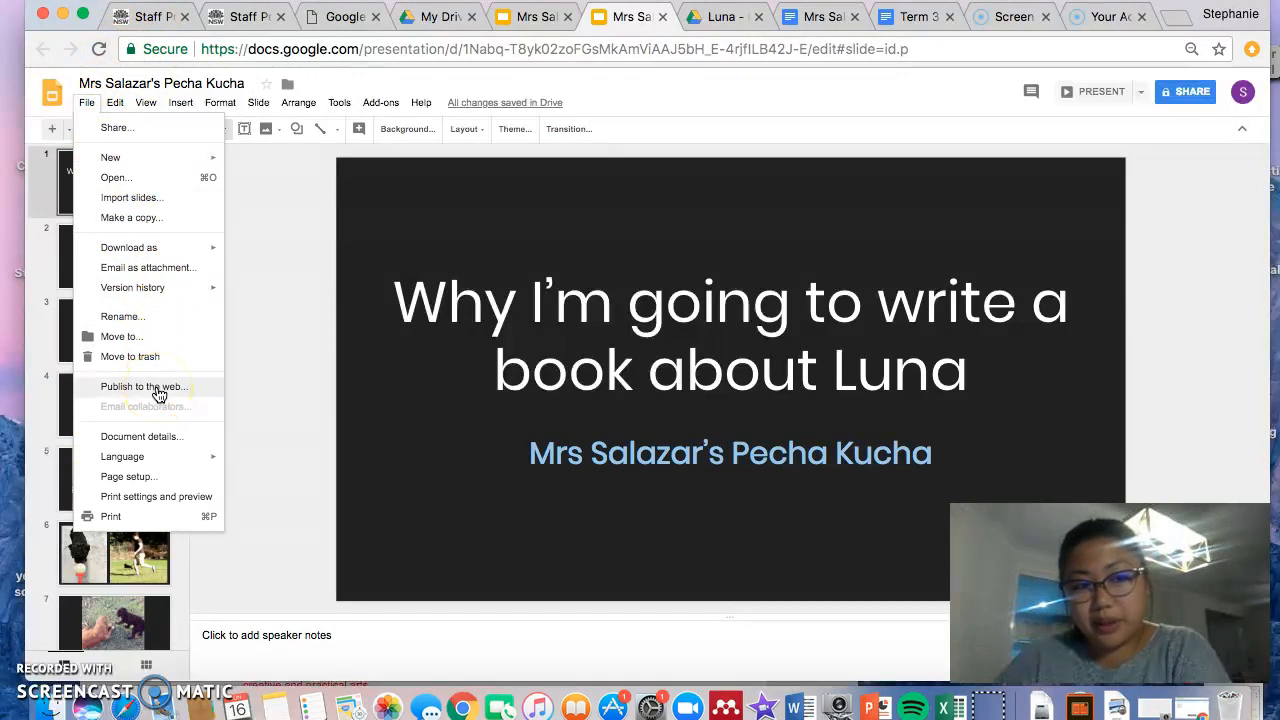
left_click(158, 391)
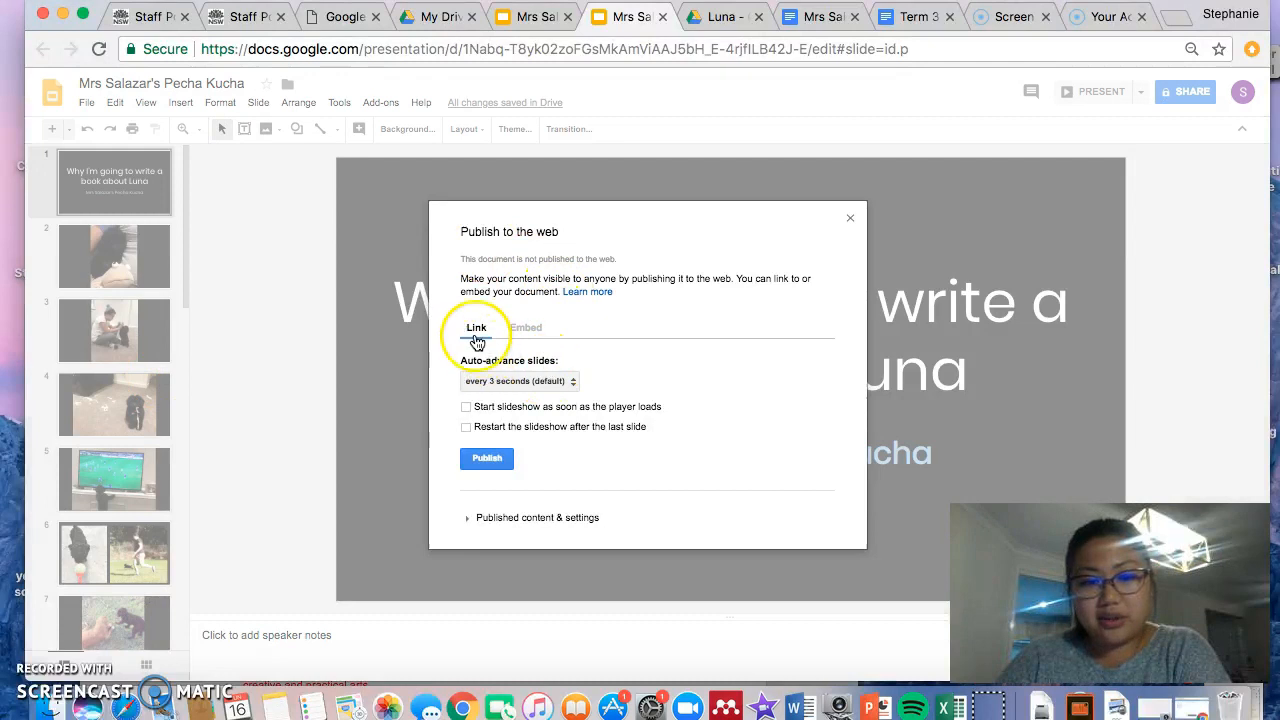
scroll(477, 360, "up", 5)
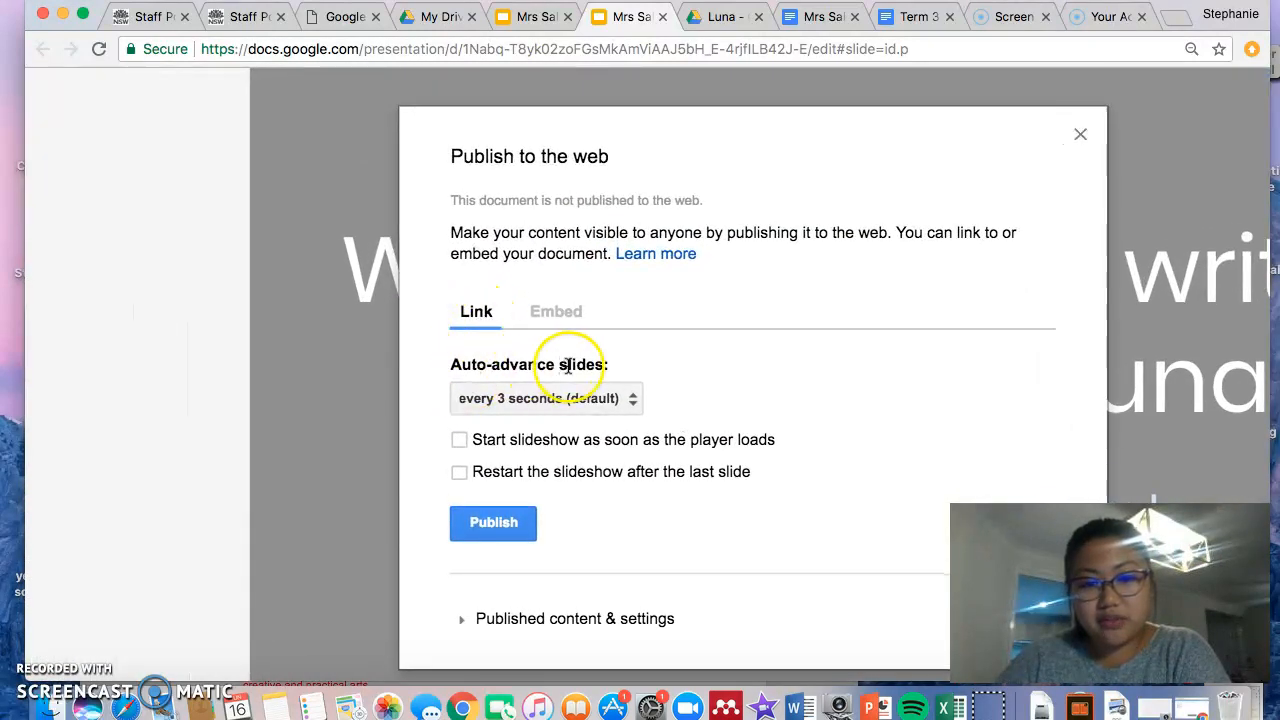
left_click(578, 400)
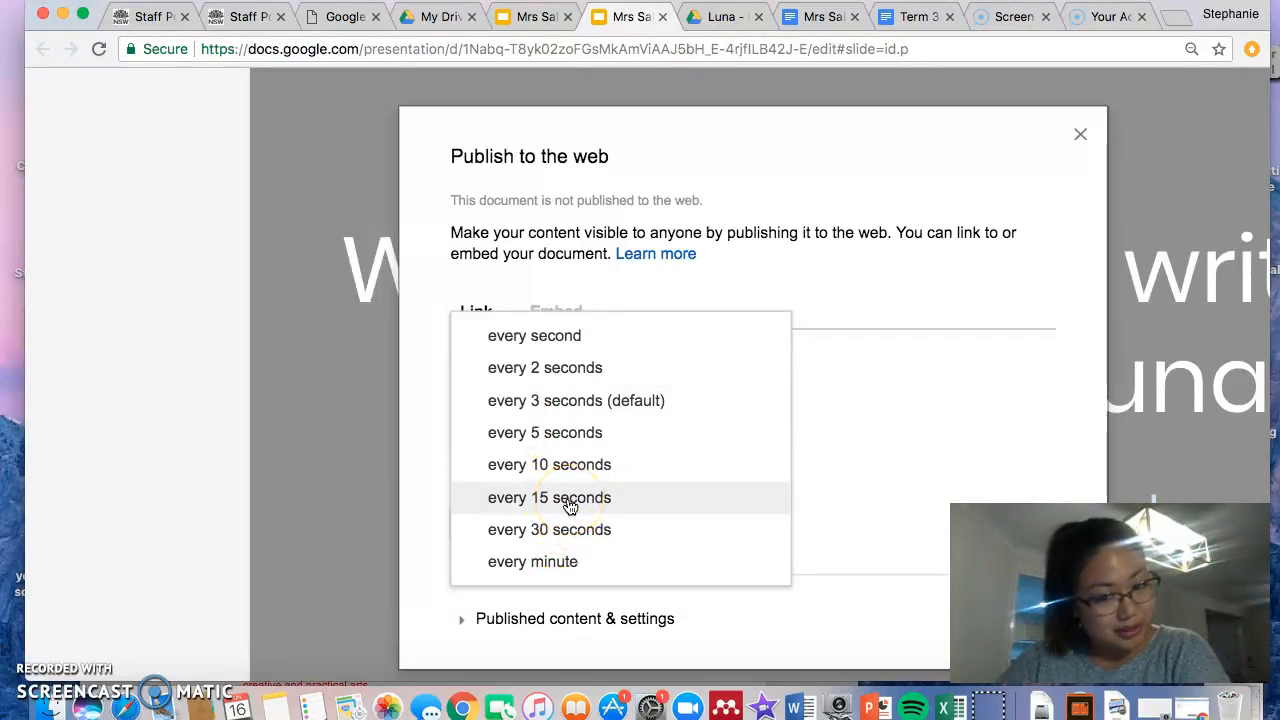
left_click(567, 531)
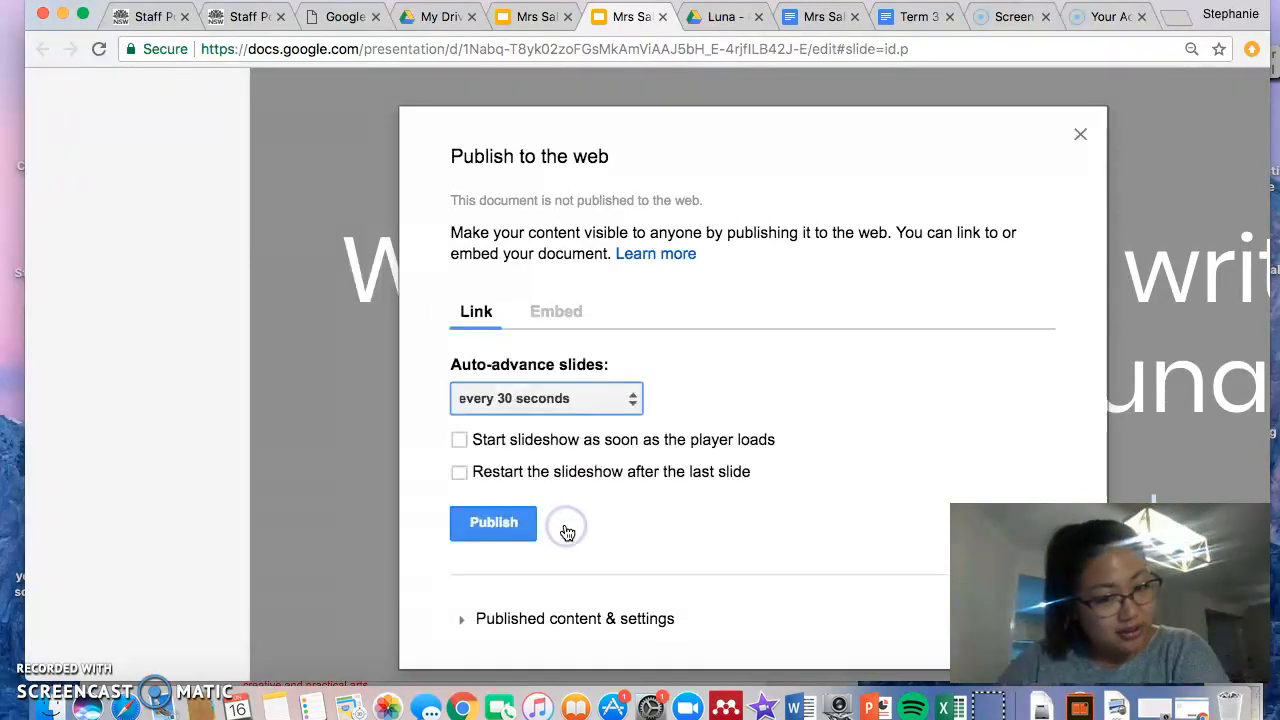
left_click(502, 530)
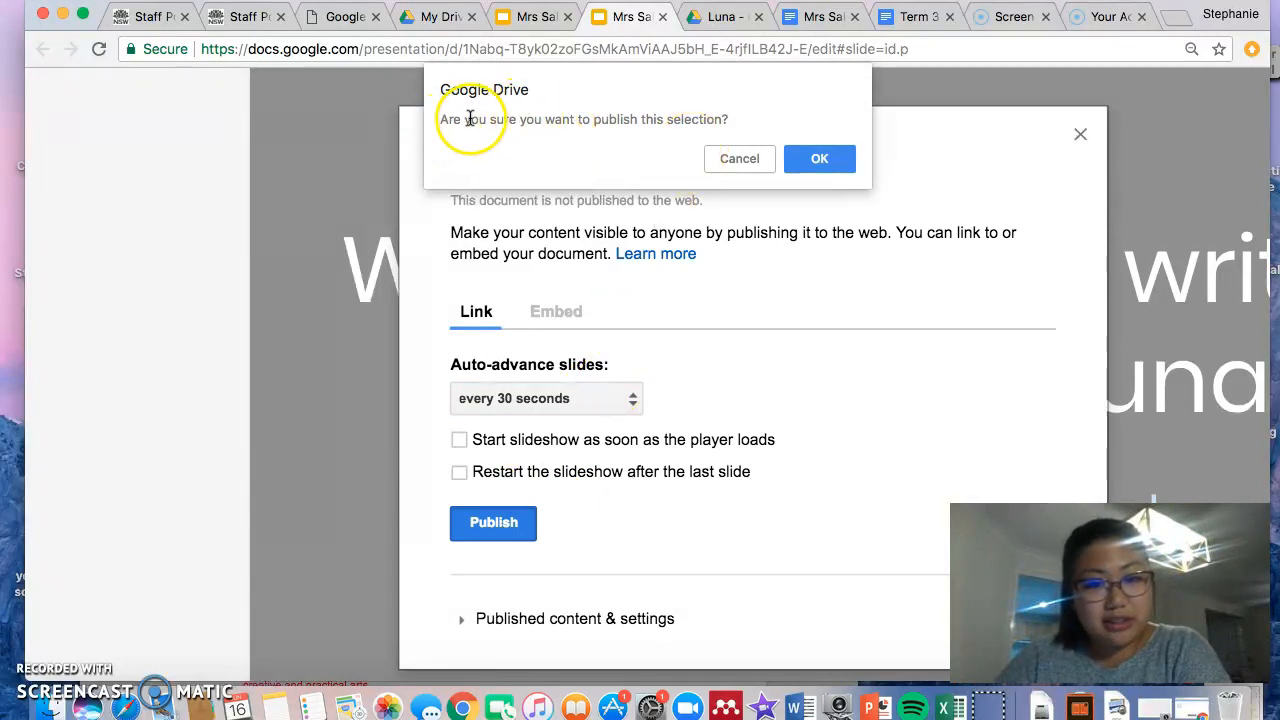
left_click(822, 160)
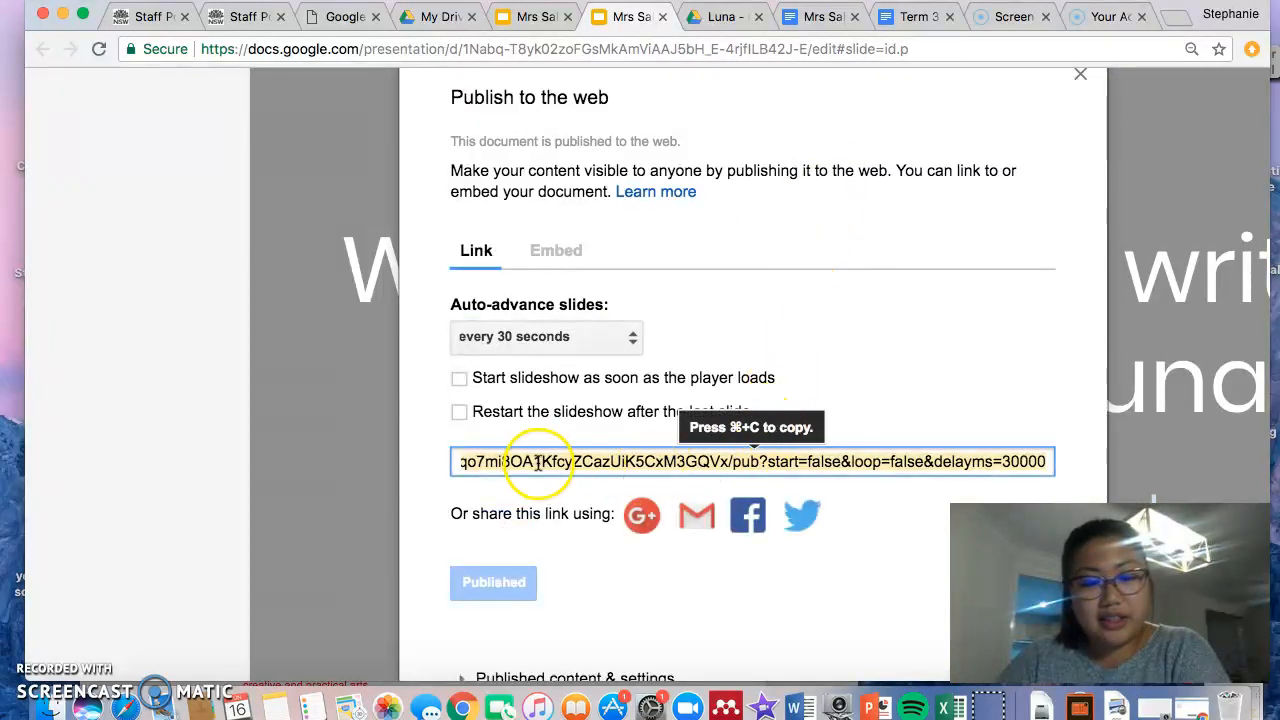
Copy the published presentation's link and close the publishing dialog
right_click(667, 462)
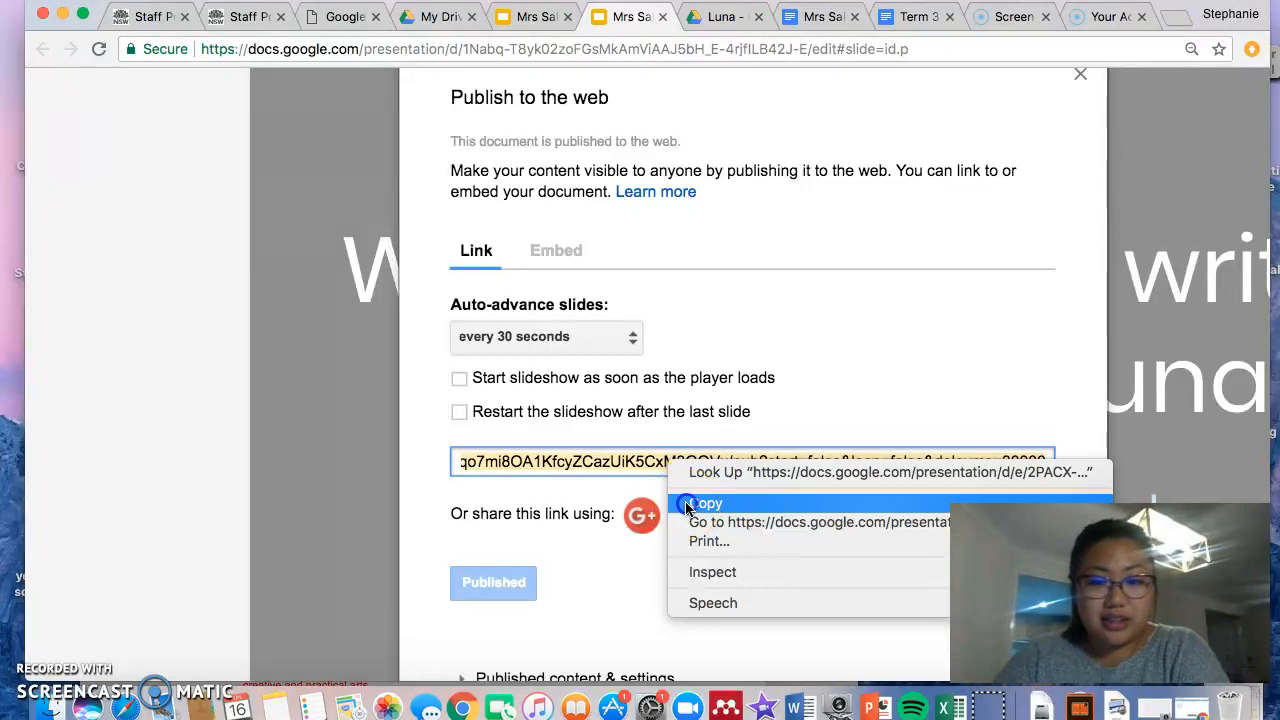
left_click(686, 504)
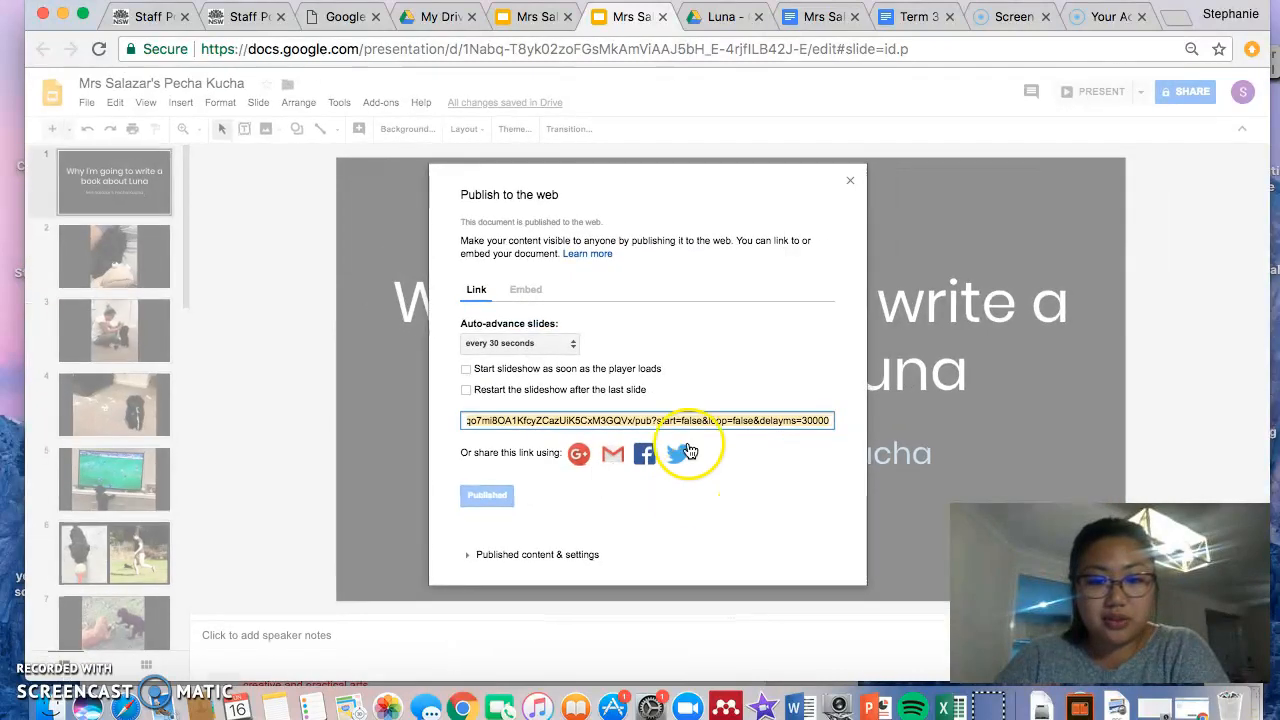
left_click(851, 179)
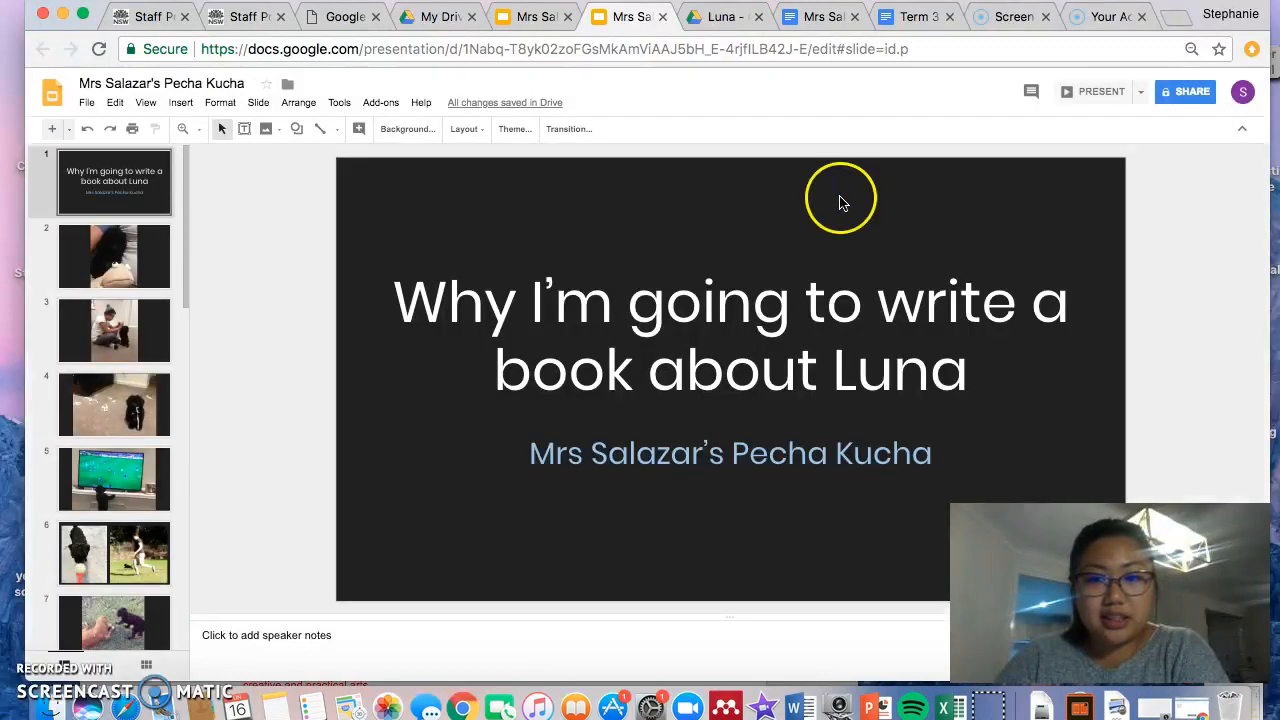
Load the copied presentation link in a new browser tab and close that tab again
left_click(1180, 21)
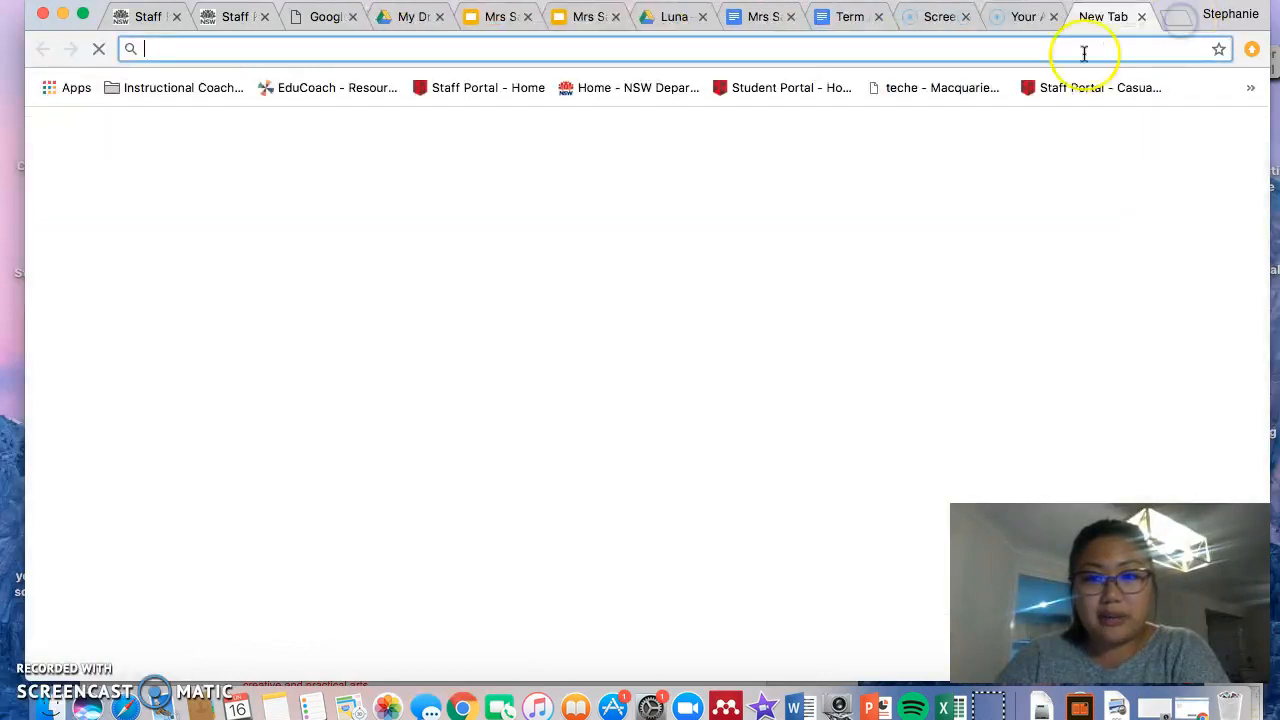
right_click(674, 50)
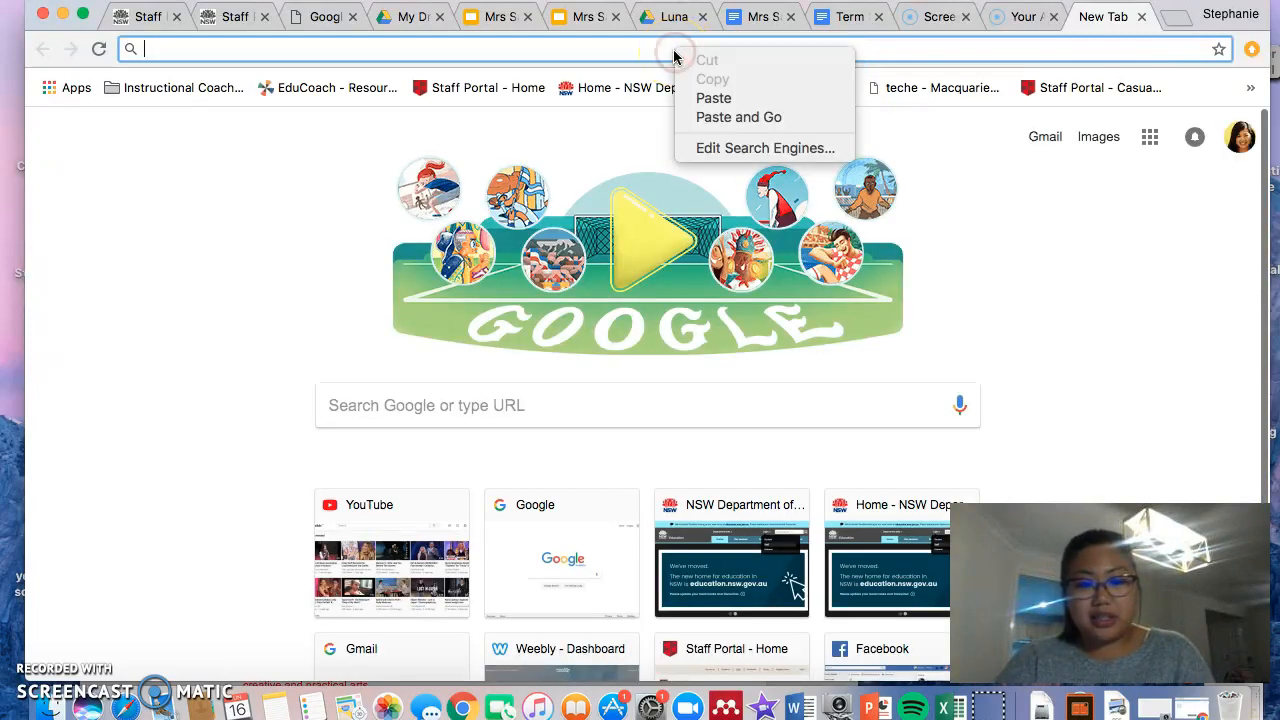
left_click(710, 99)
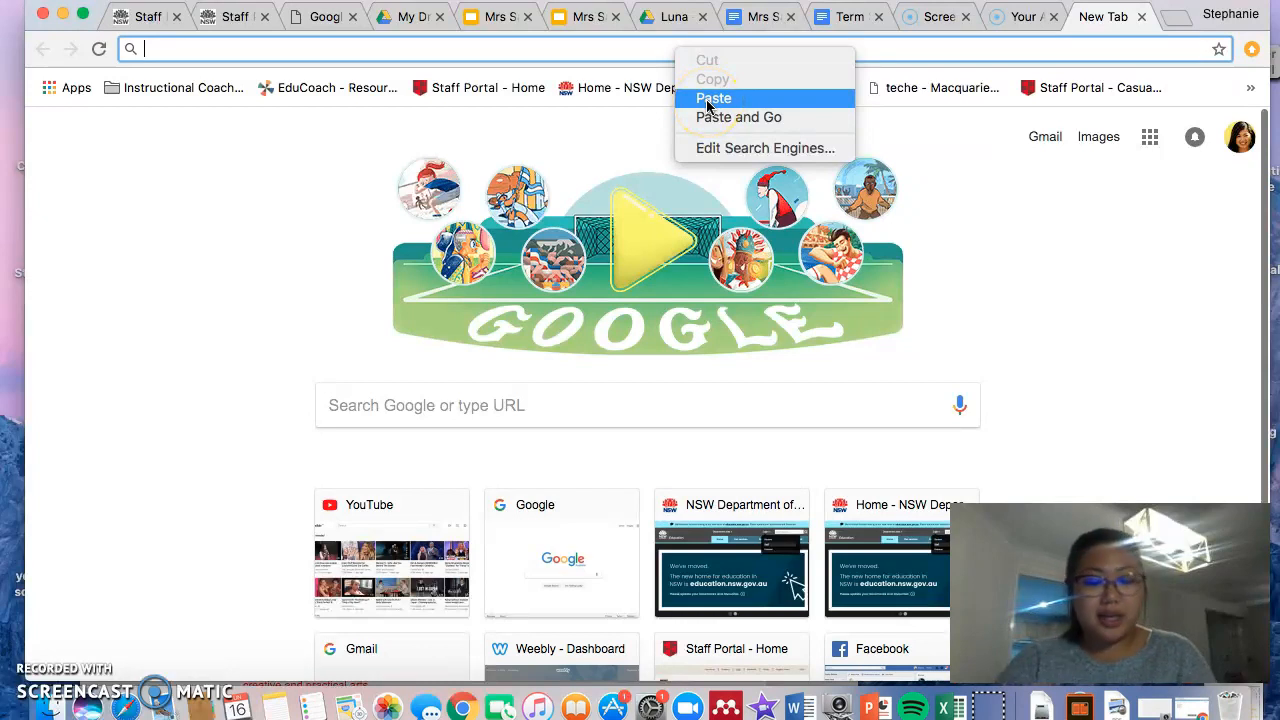
left_click(710, 99)
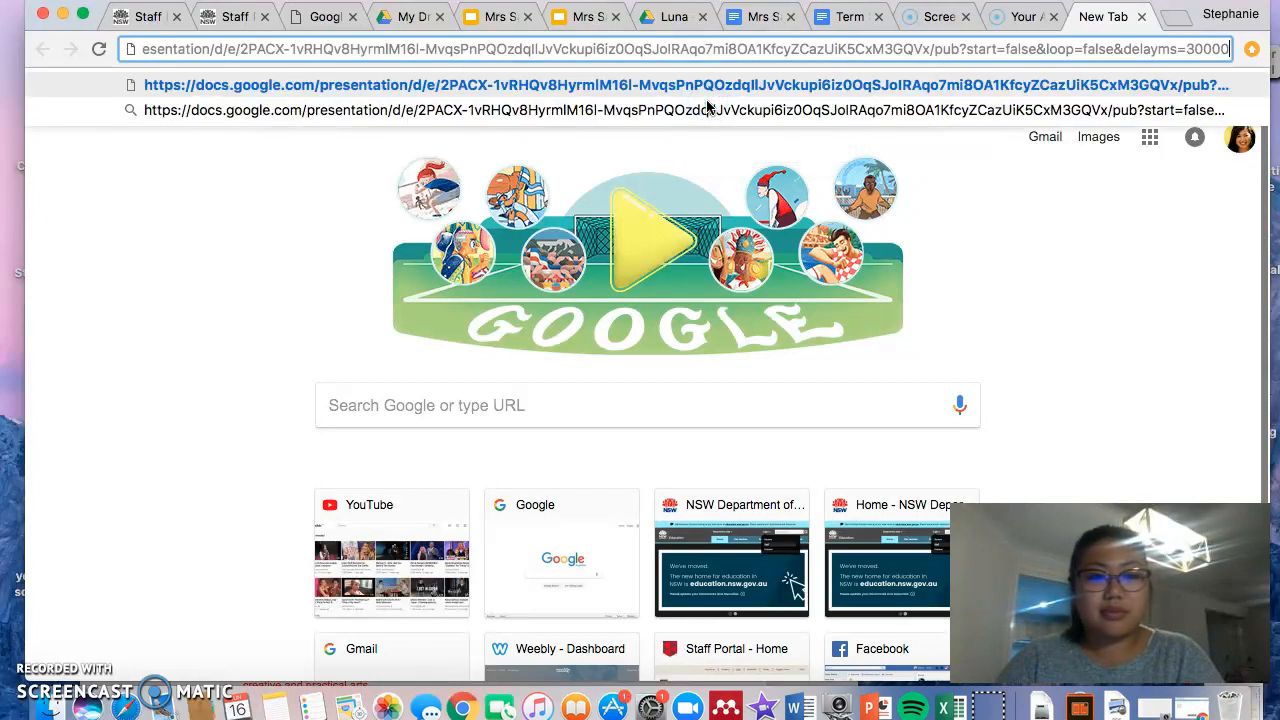
key("Return")
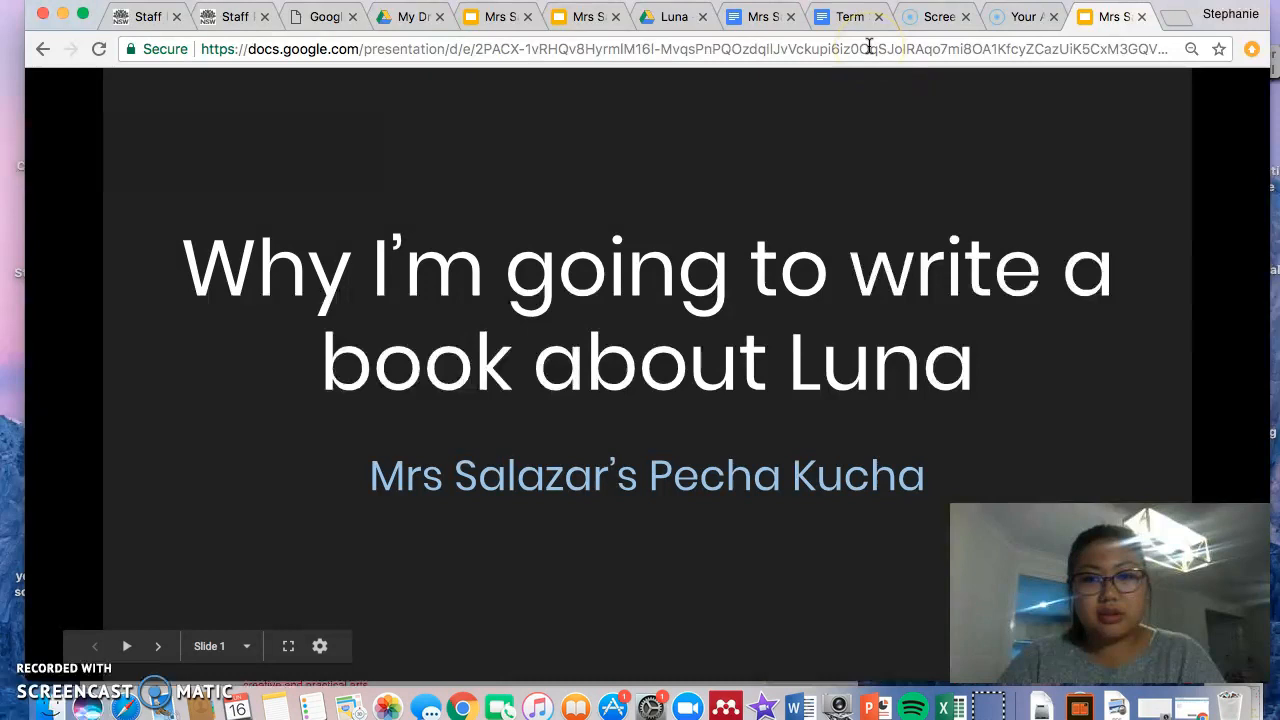
left_click(1142, 17)
Open the published link in a new browser tab with its delayms value changed to 20000
left_click(1170, 17)
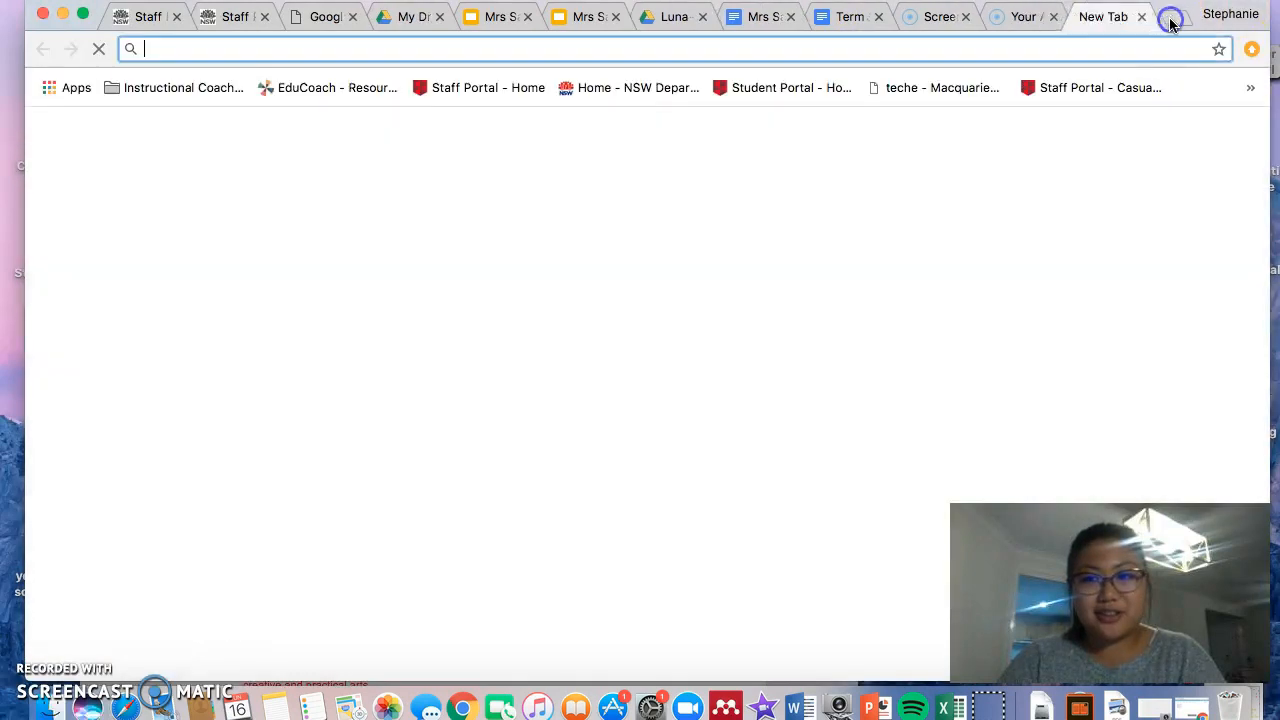
left_click(878, 62)
key("super+v")
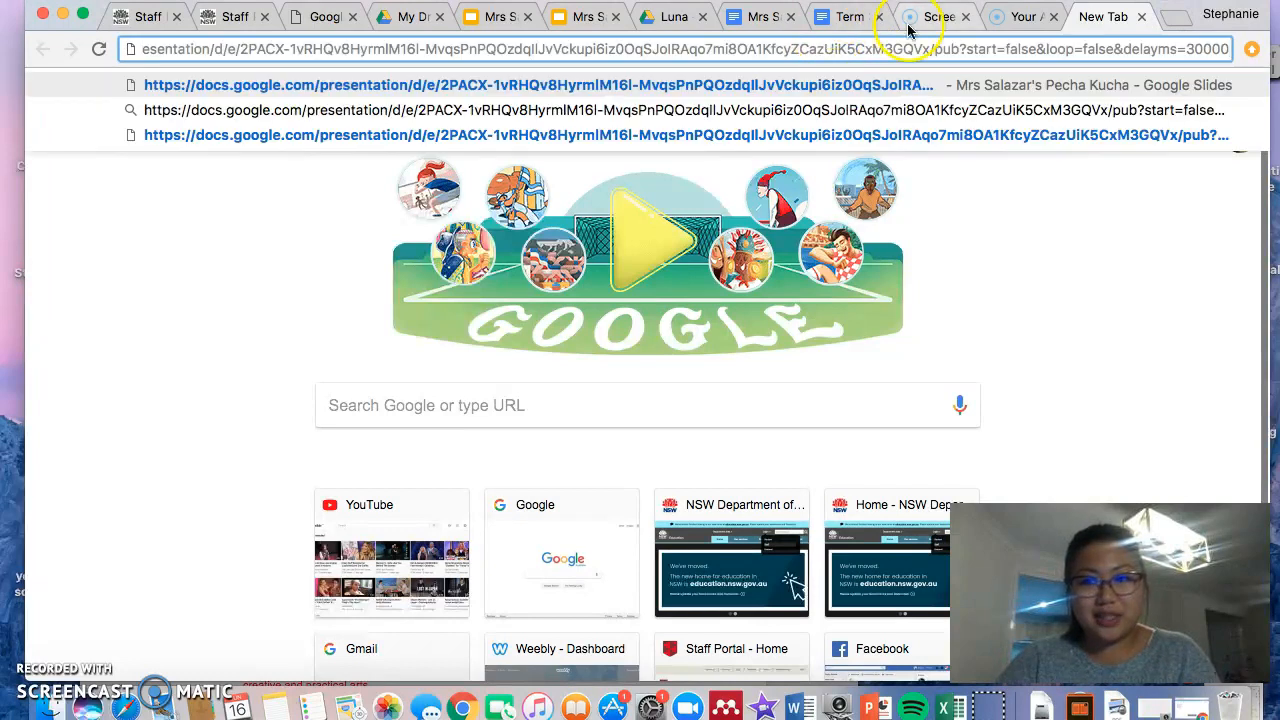
type("0")
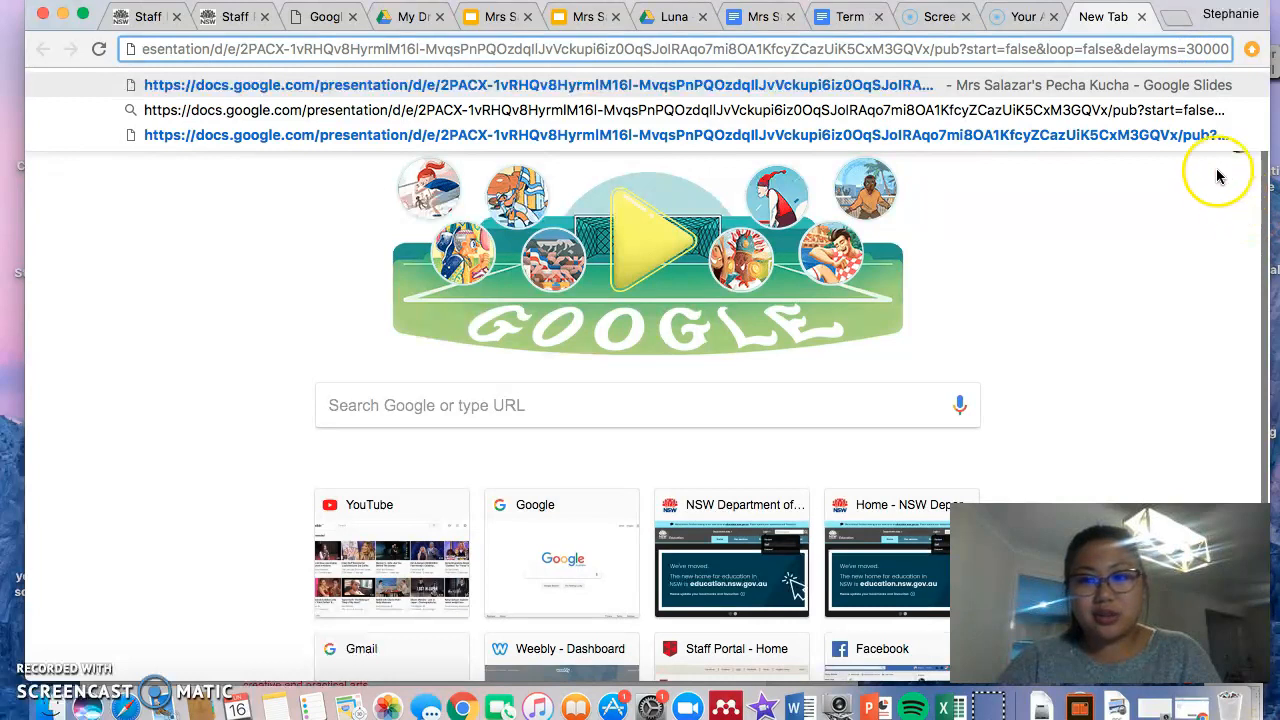
left_click(1193, 50)
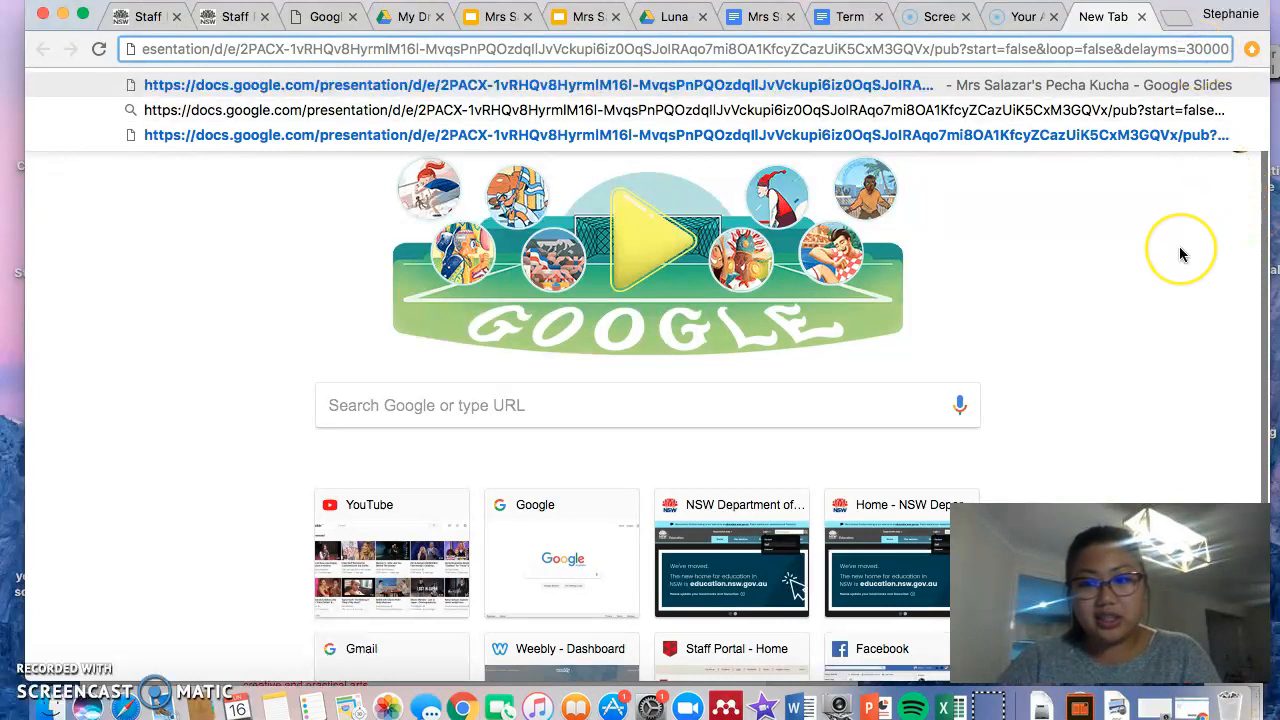
key("BackSpace")
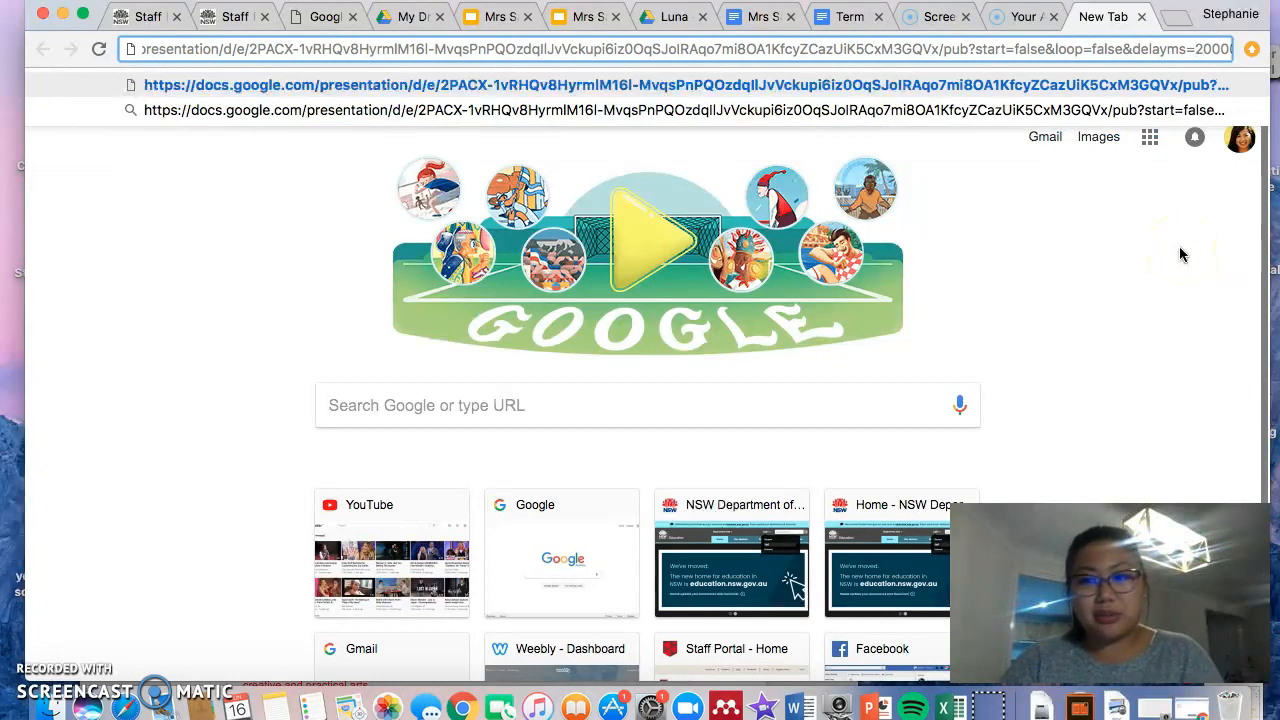
key("Return")
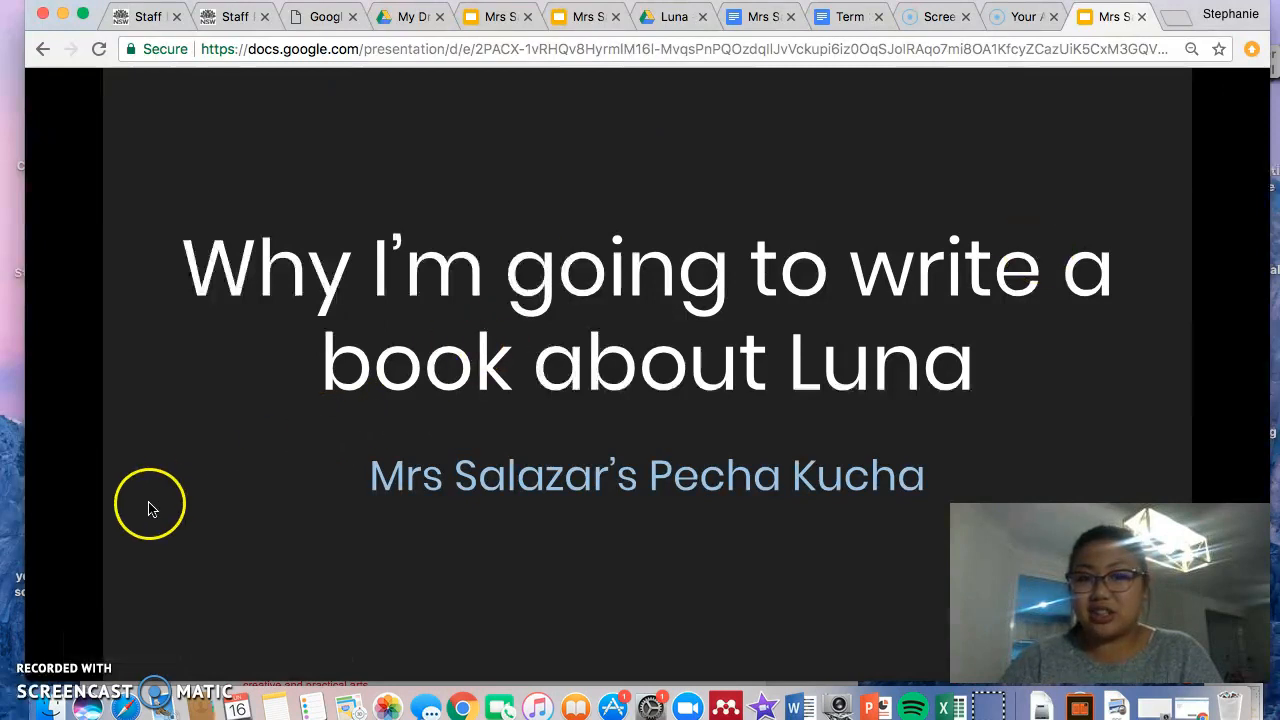
Start and pause the auto-advancing slideshow on the published page, and close its tab
left_click(126, 646)
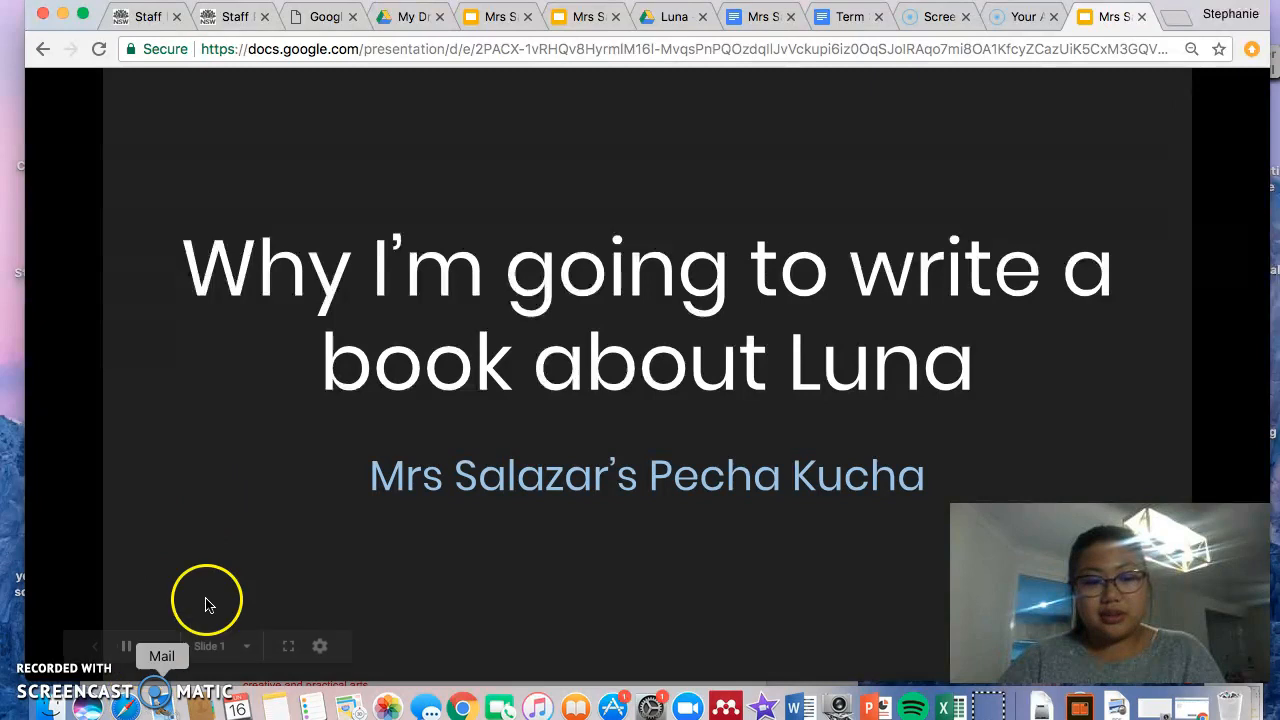
left_click(127, 647)
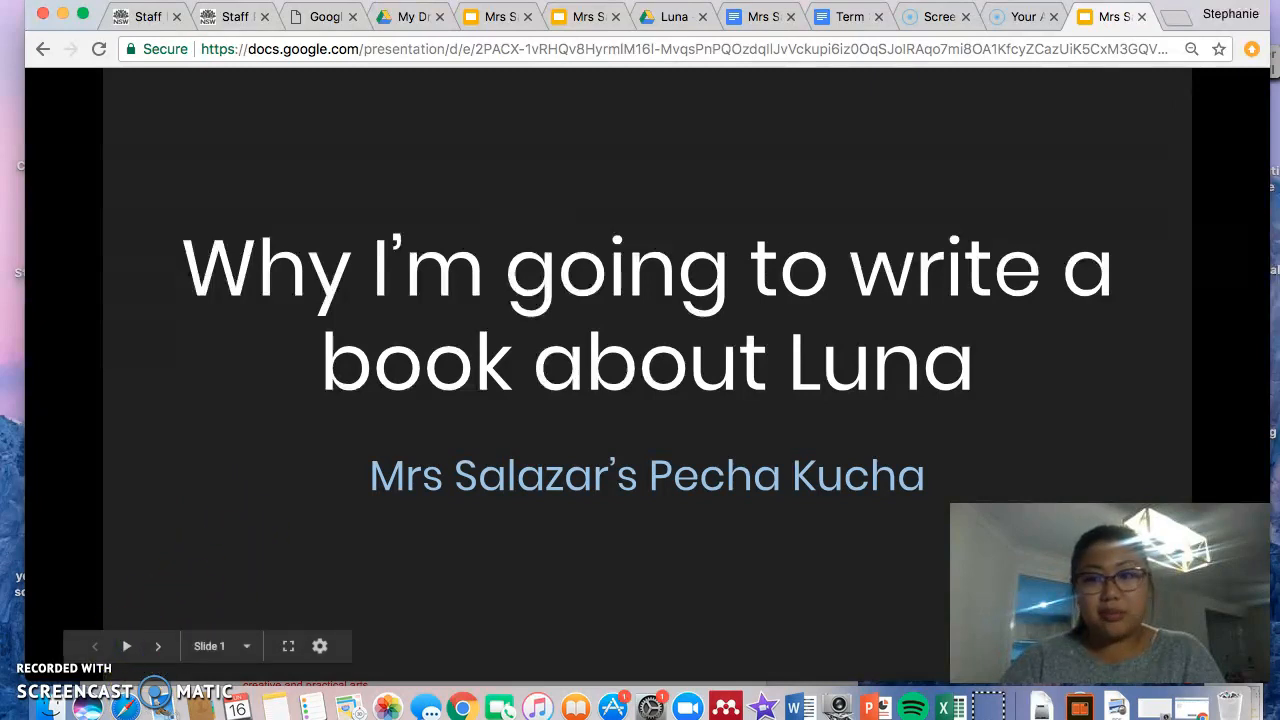
left_click(1141, 16)
Return to the Pecha Kucha editor, look through its slide thumbnails, and open the file commands
left_click(603, 14)
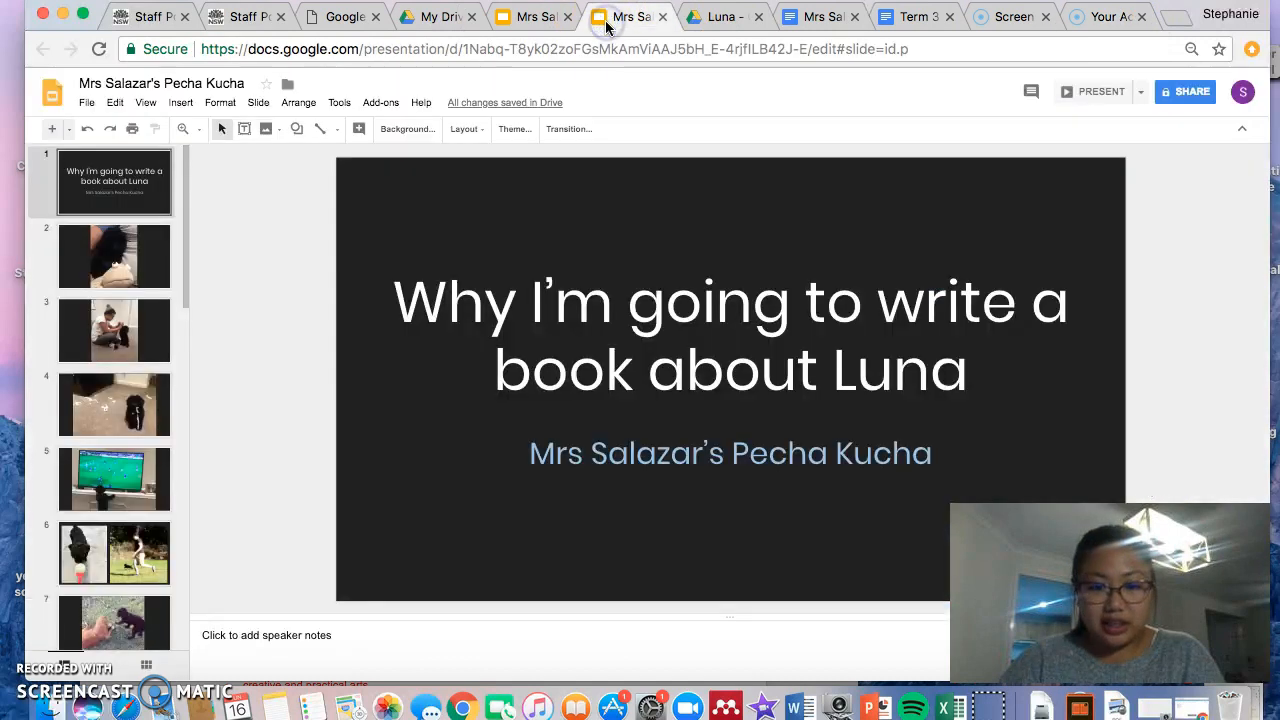
scroll(144, 385, "down", 8)
scroll(144, 390, "up", 10)
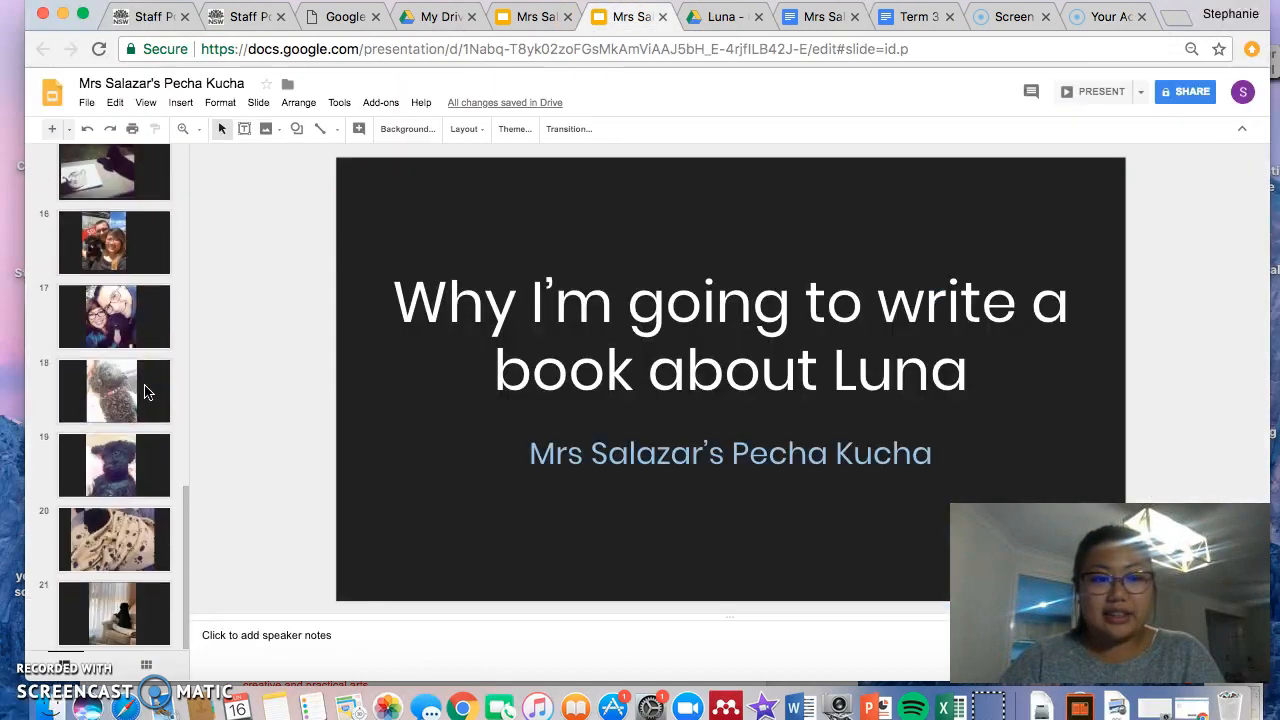
left_click(141, 325)
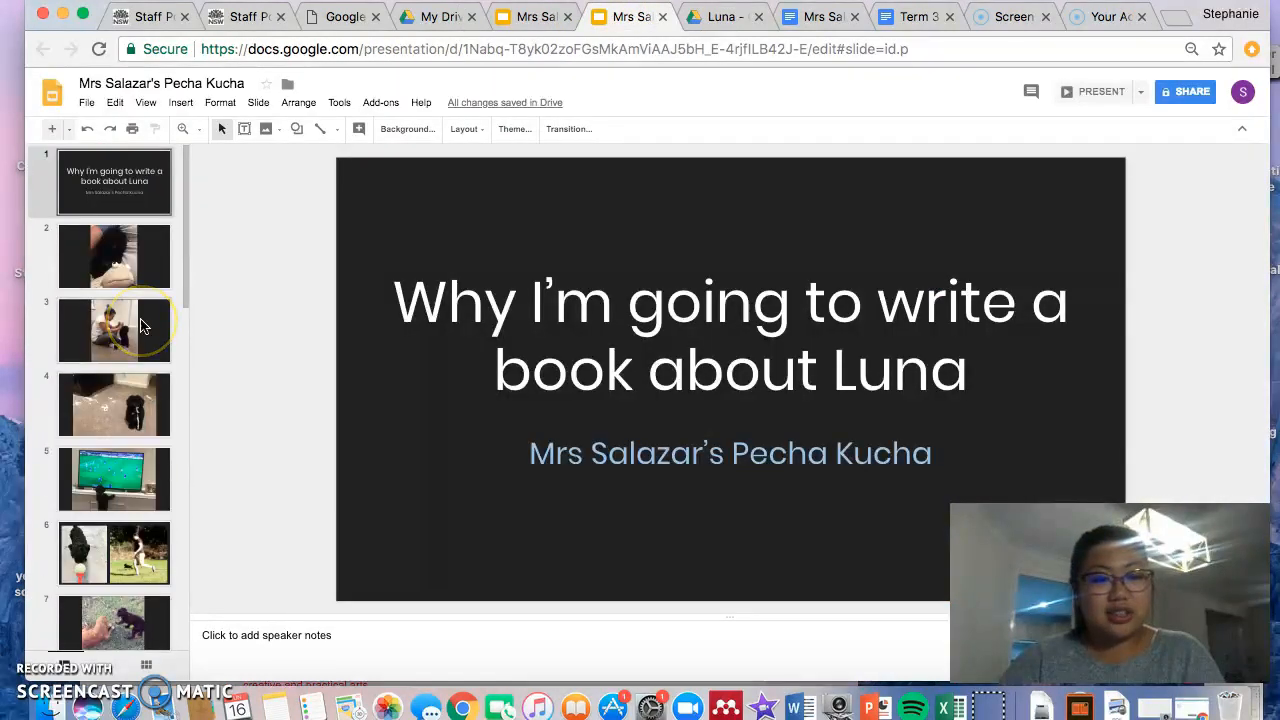
left_click(87, 103)
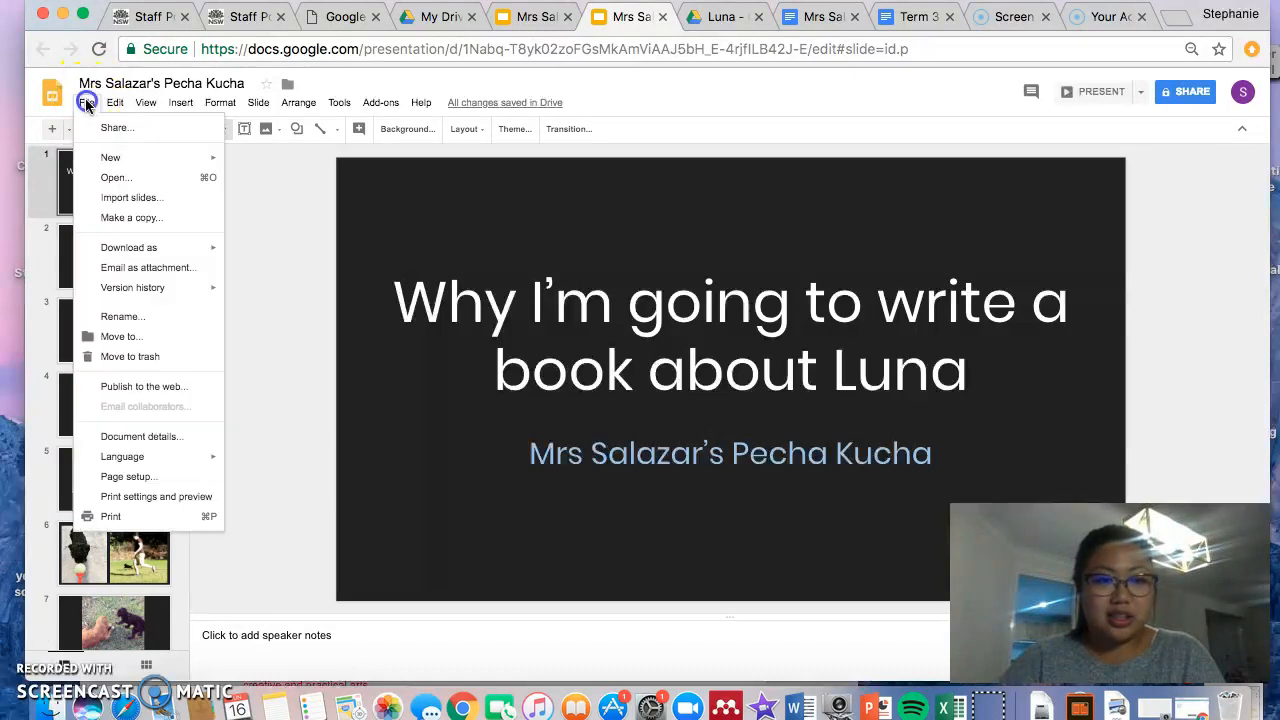